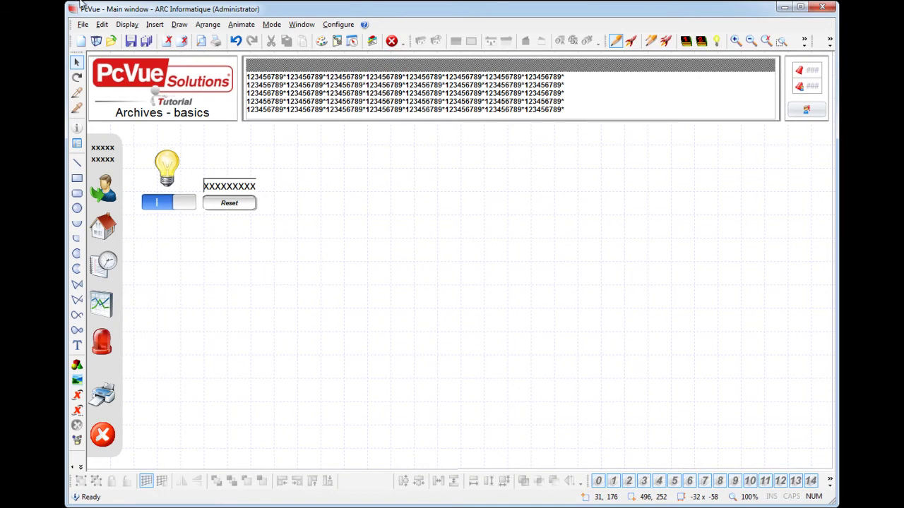
In the Application Explorer, expand Archives > Archive units > MyArchives and bring up its Log lists actions.
{"action": "left_click", "coordinate": [351, 28]}
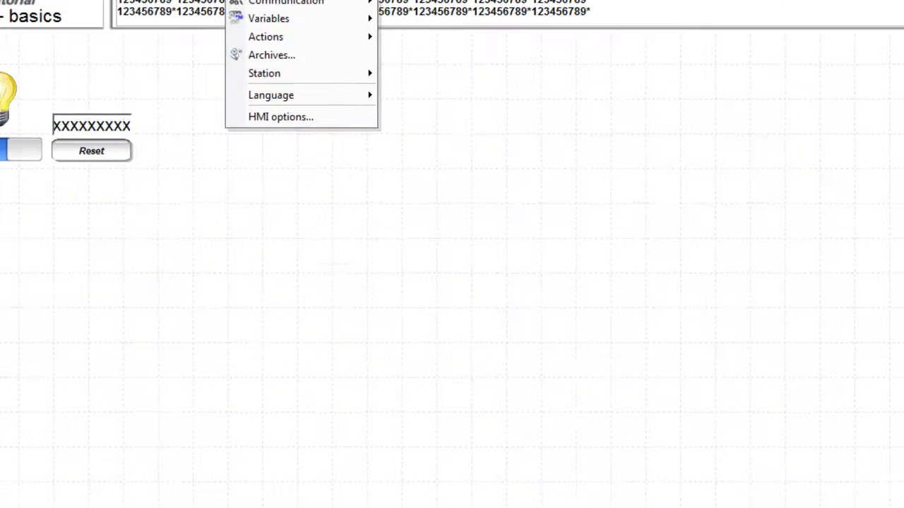
{"action": "left_click", "coordinate": [409, 40]}
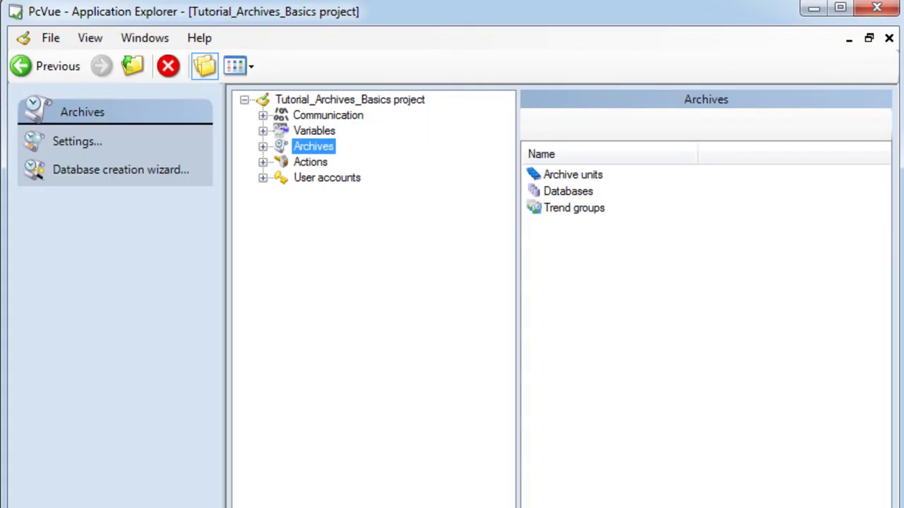
{"action": "left_click", "coordinate": [262, 146]}
{"action": "left_click", "coordinate": [281, 162]}
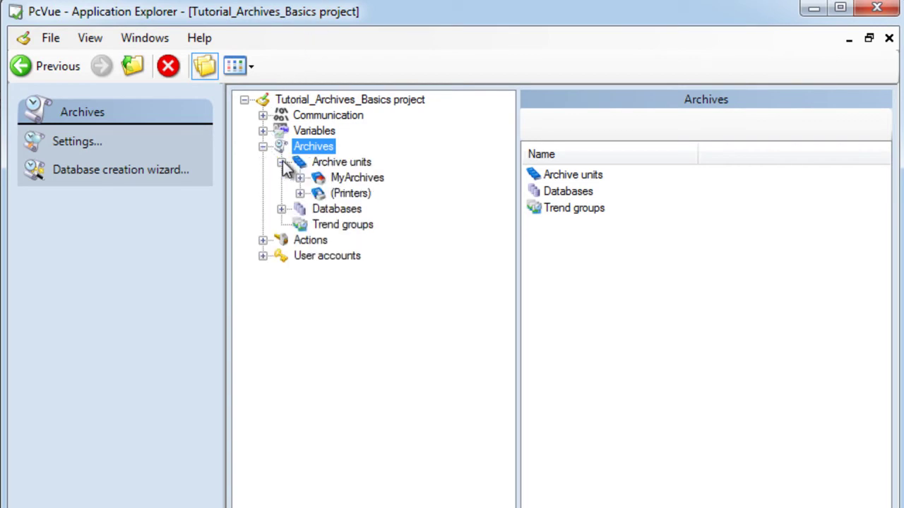
{"action": "left_click", "coordinate": [300, 178]}
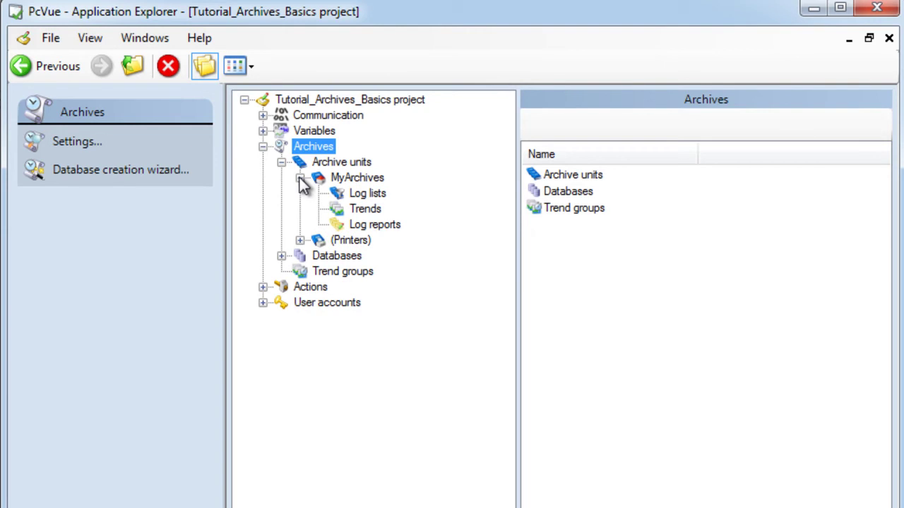
{"action": "left_click", "coordinate": [384, 197]}
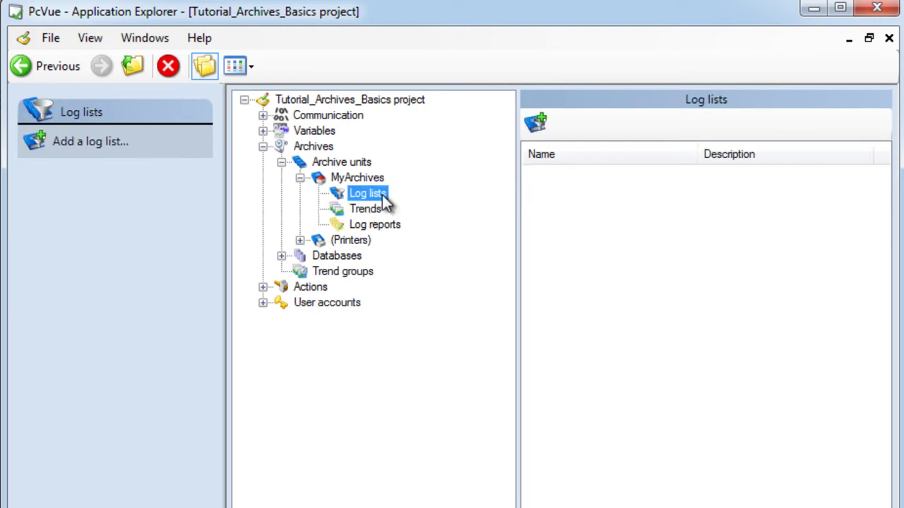
{"action": "right_click", "coordinate": [385, 202]}
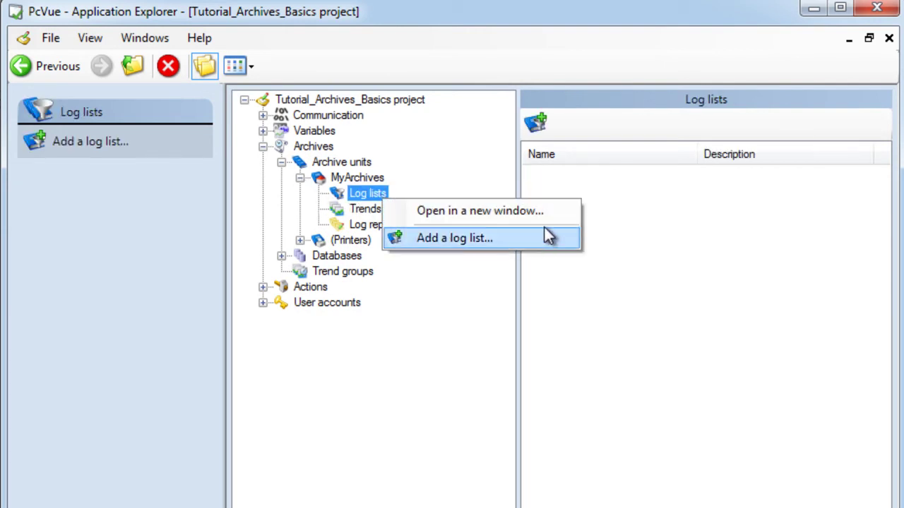
Add an AllEvents log list under MyArchives on printer 1, keeping the default format and all event types.
{"action": "left_click", "coordinate": [544, 240]}
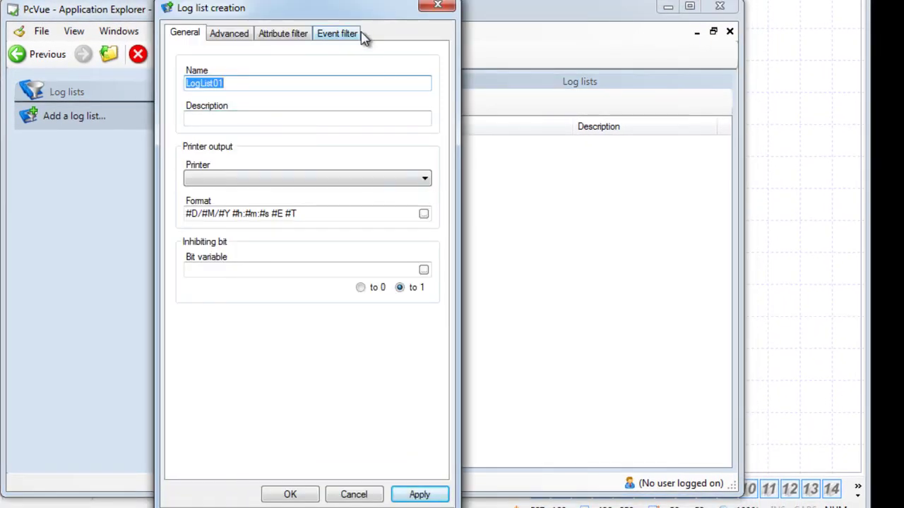
{"action": "type", "text": "AllEven"}
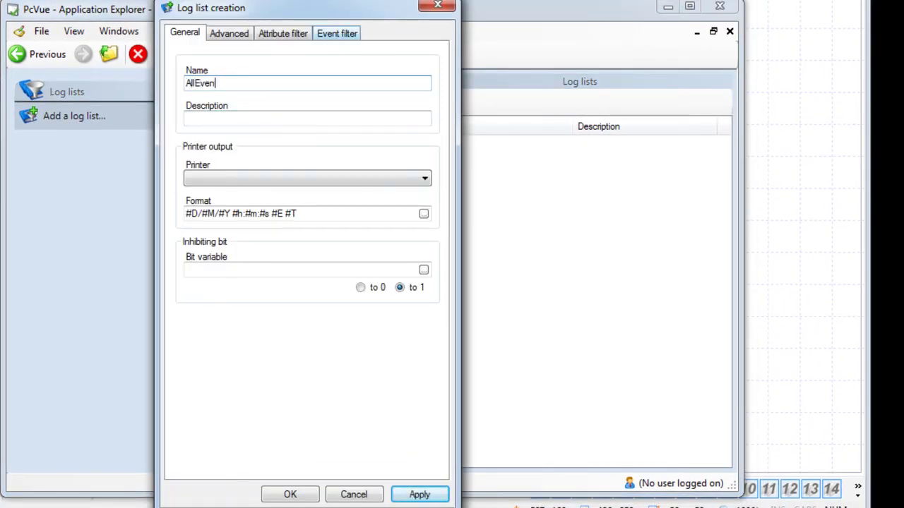
{"action": "type", "text": "ts"}
{"action": "left_click", "coordinate": [427, 180]}
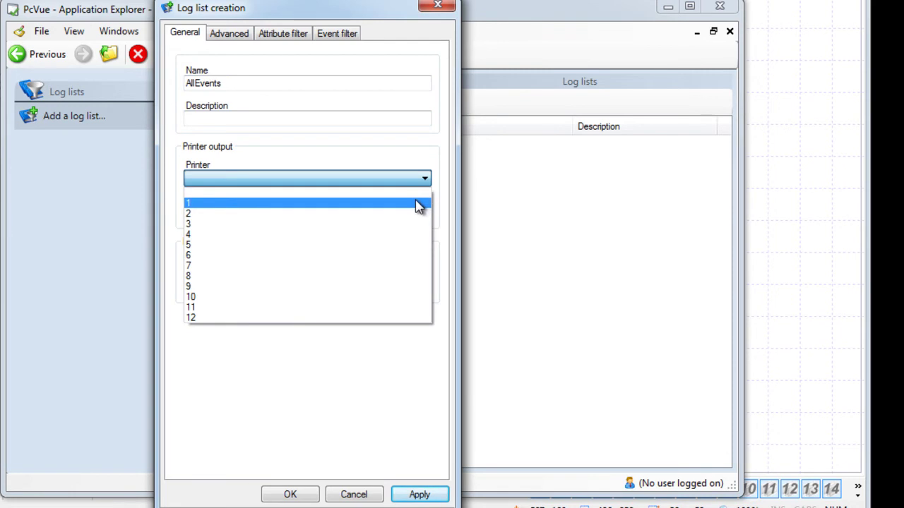
{"action": "left_click", "coordinate": [418, 204]}
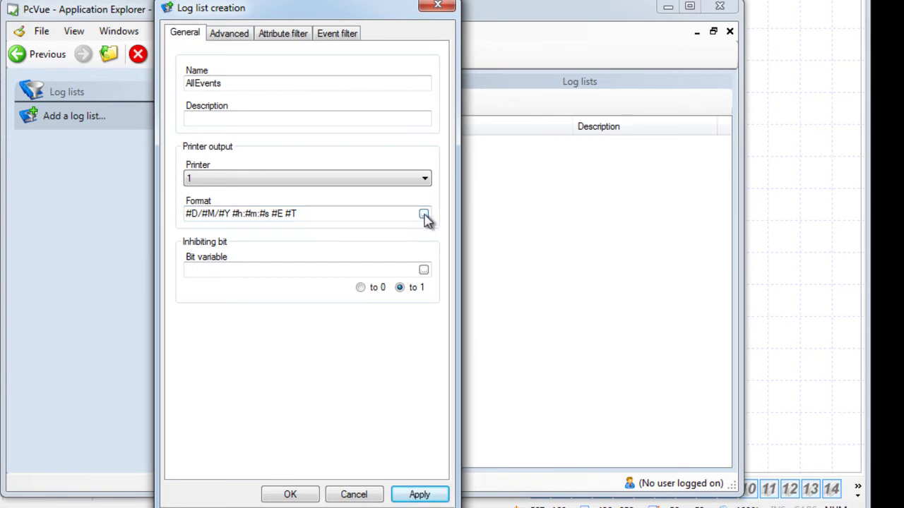
{"action": "left_click", "coordinate": [423, 215]}
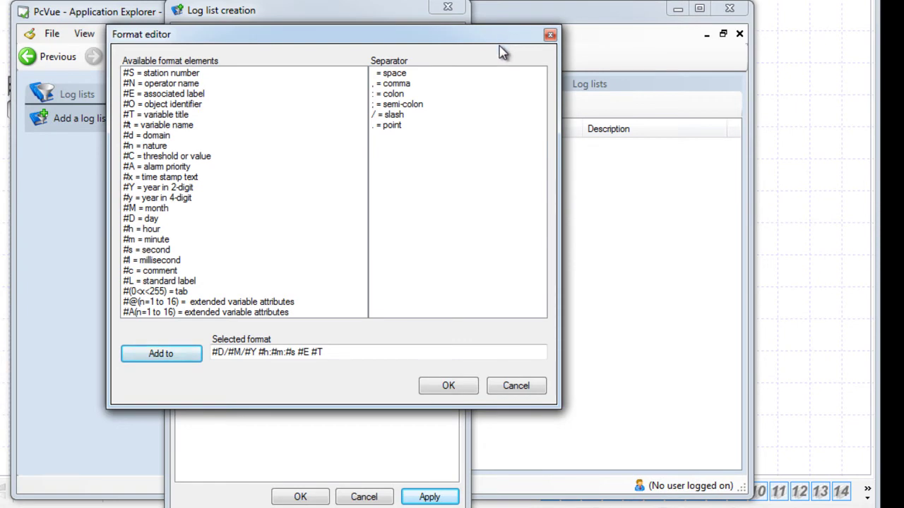
{"action": "left_click", "coordinate": [449, 386]}
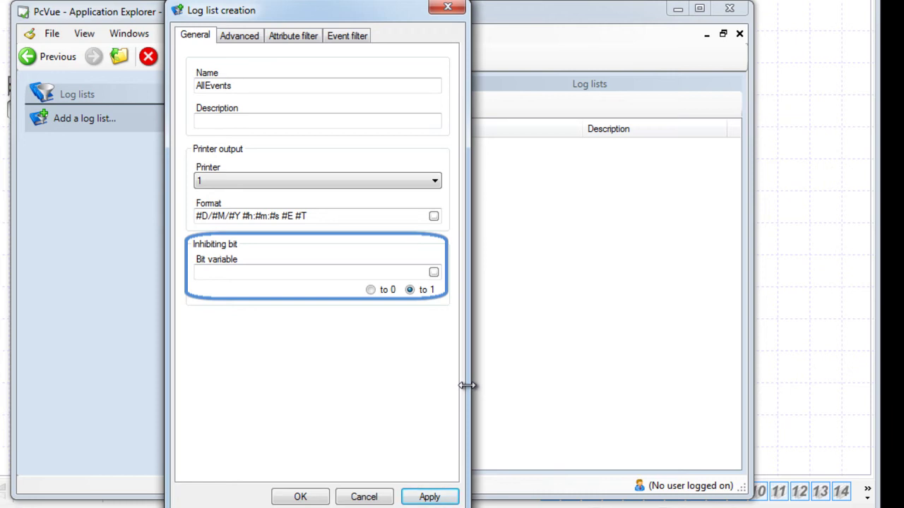
{"action": "left_click", "coordinate": [365, 38]}
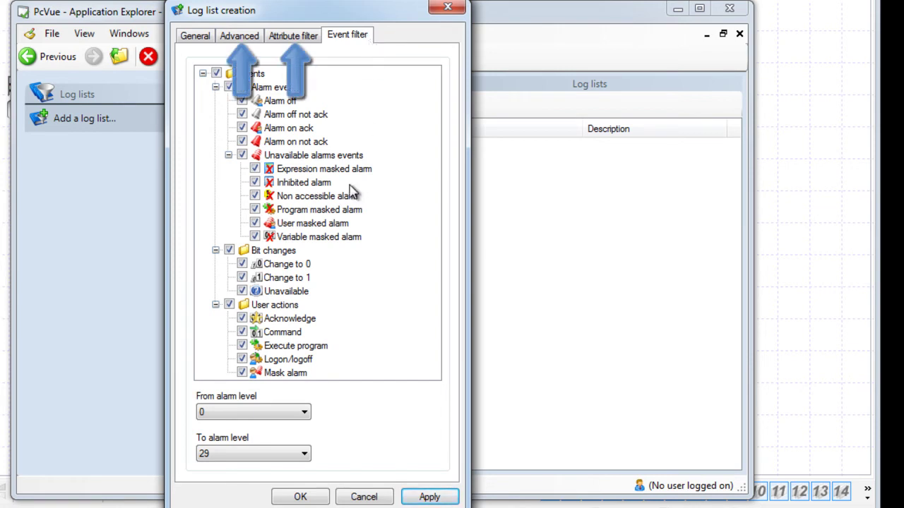
{"action": "left_click", "coordinate": [300, 497]}
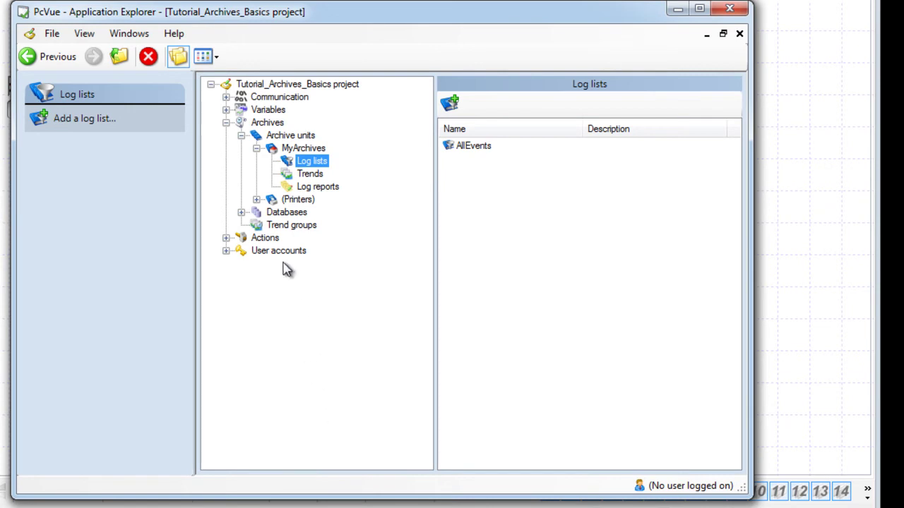
Create a UserPrinter log list under (Printers) with a pasted description and output to printer 2.
{"action": "left_click", "coordinate": [256, 199]}
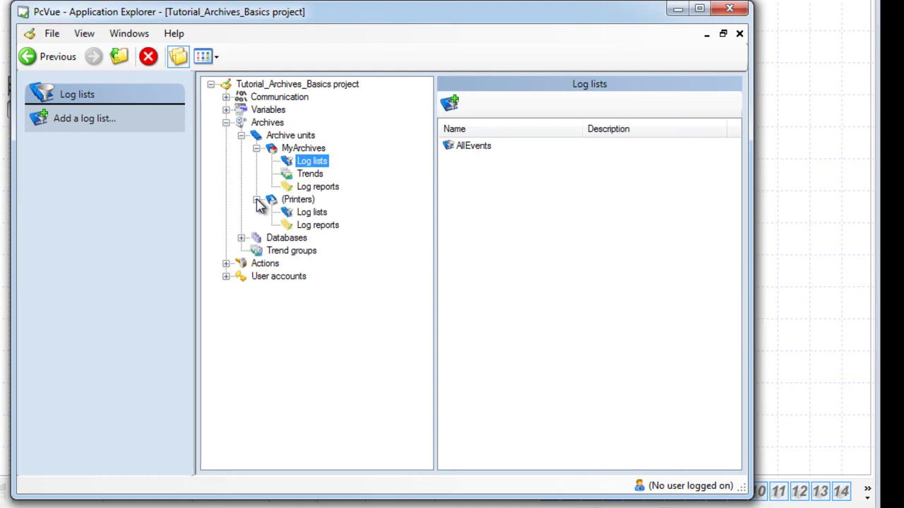
{"action": "left_click", "coordinate": [321, 212]}
{"action": "right_click", "coordinate": [327, 218]}
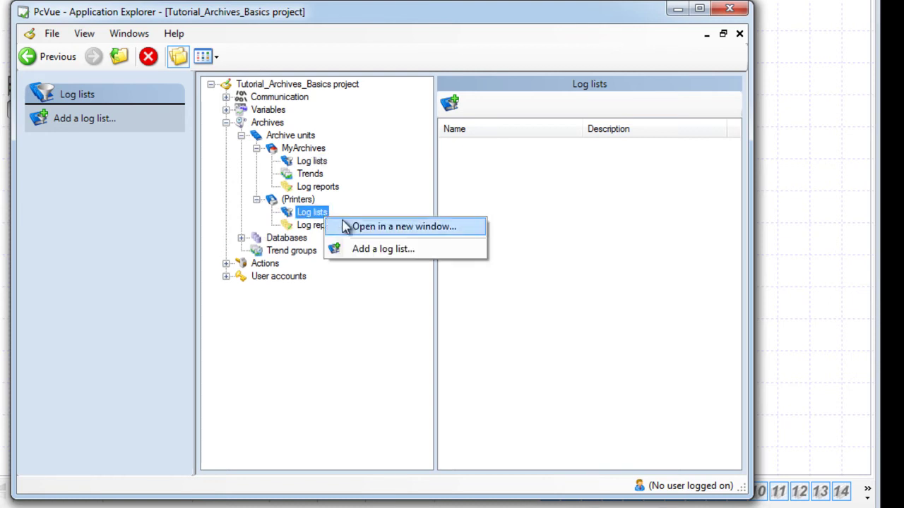
{"action": "left_click", "coordinate": [384, 249]}
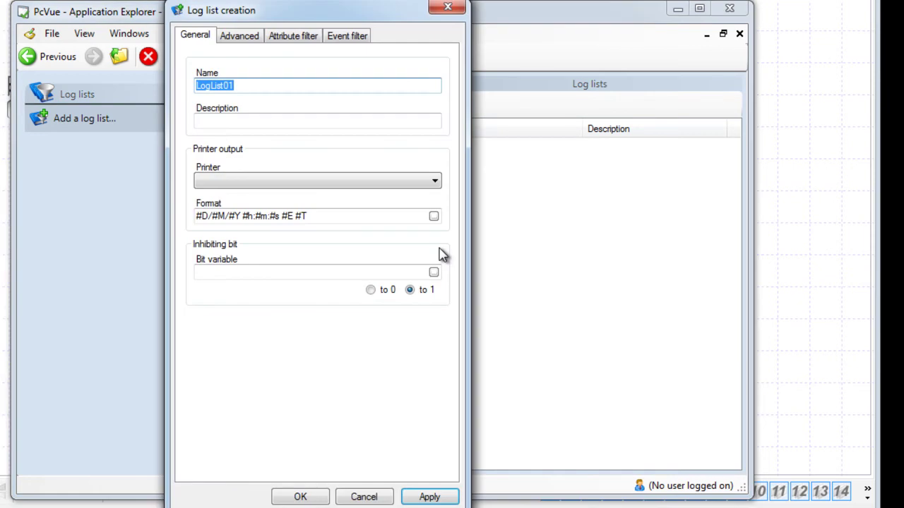
{"action": "type", "text": "UserPrinter"}
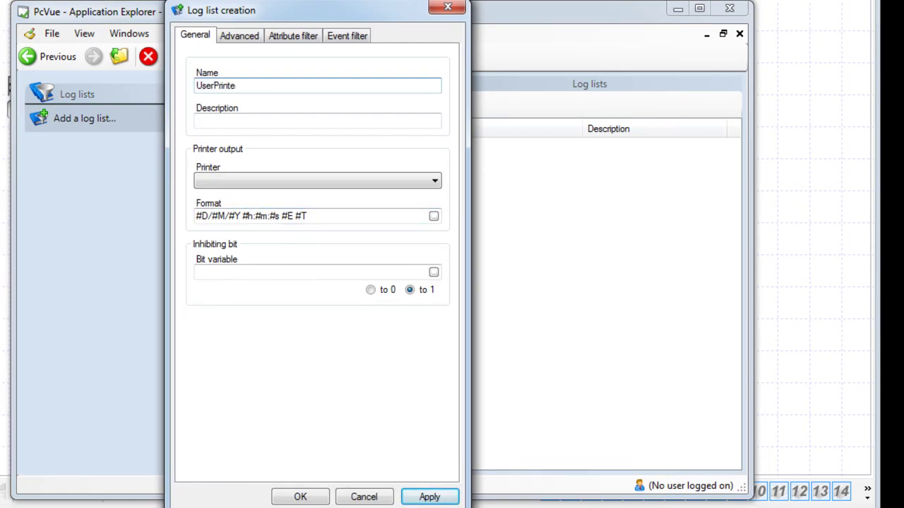
{"action": "left_click", "coordinate": [318, 121]}
{"action": "type", "text": "Loglist for users logon logoff printing to printer"}
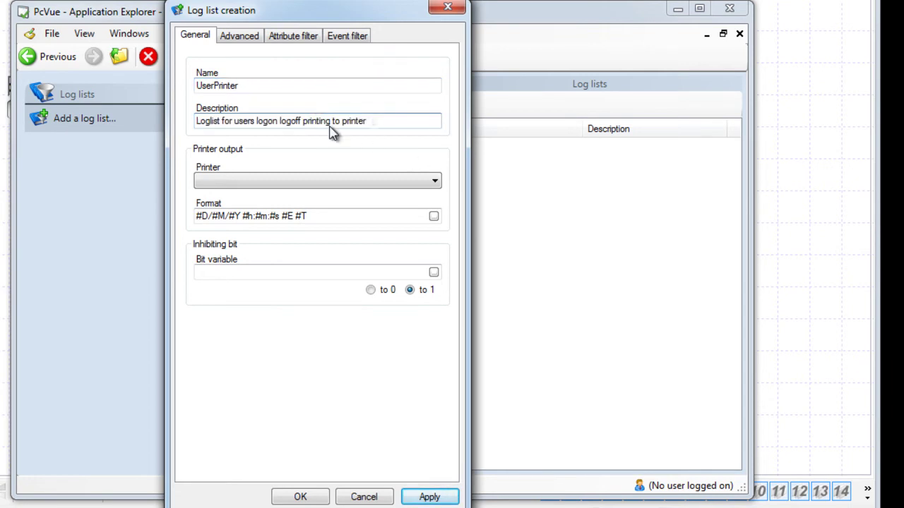
{"action": "left_click", "coordinate": [432, 180]}
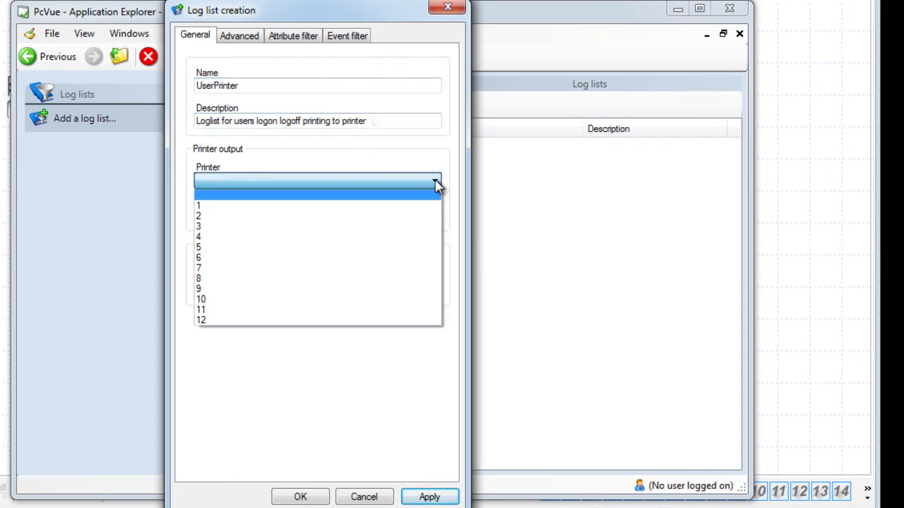
{"action": "left_click", "coordinate": [420, 215]}
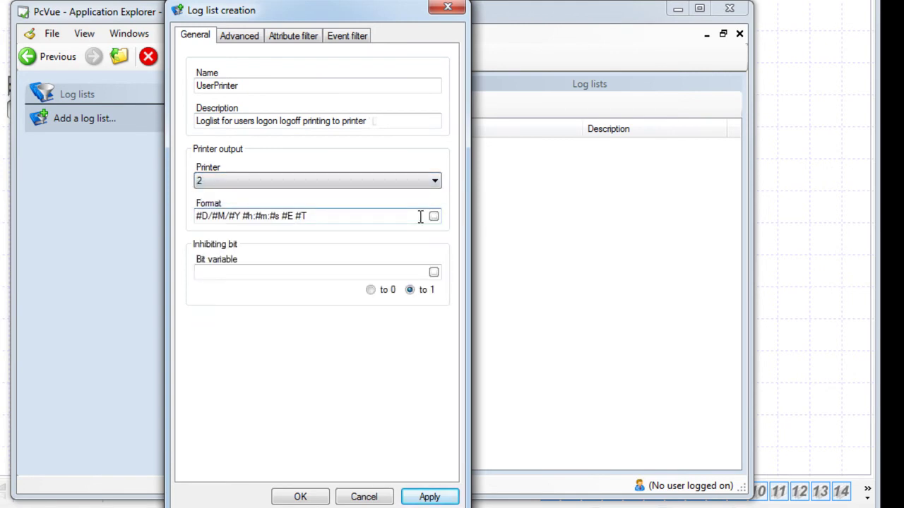
Limit UserPrinter's event filter to Logon/logoff and Mask alarm events only, and save it.
{"action": "left_click", "coordinate": [363, 36]}
{"action": "left_click", "coordinate": [229, 87]}
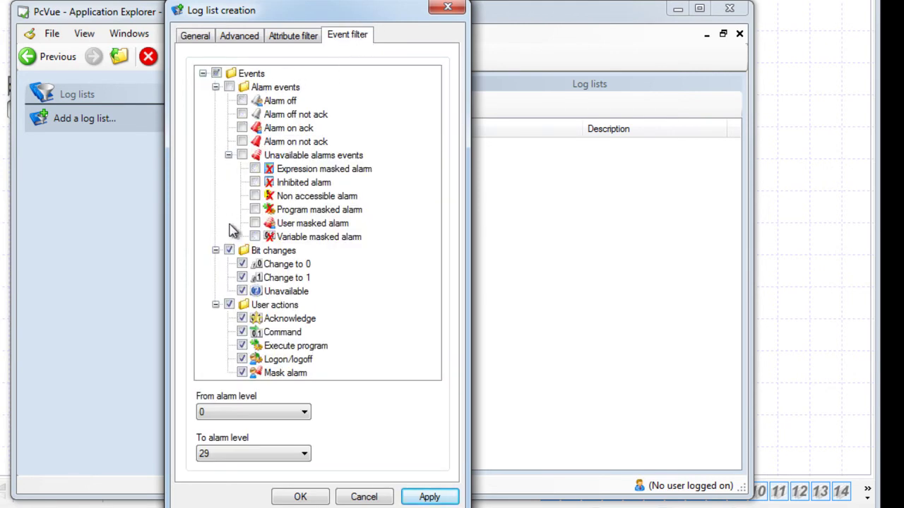
{"action": "left_click", "coordinate": [228, 251]}
{"action": "left_click", "coordinate": [228, 304]}
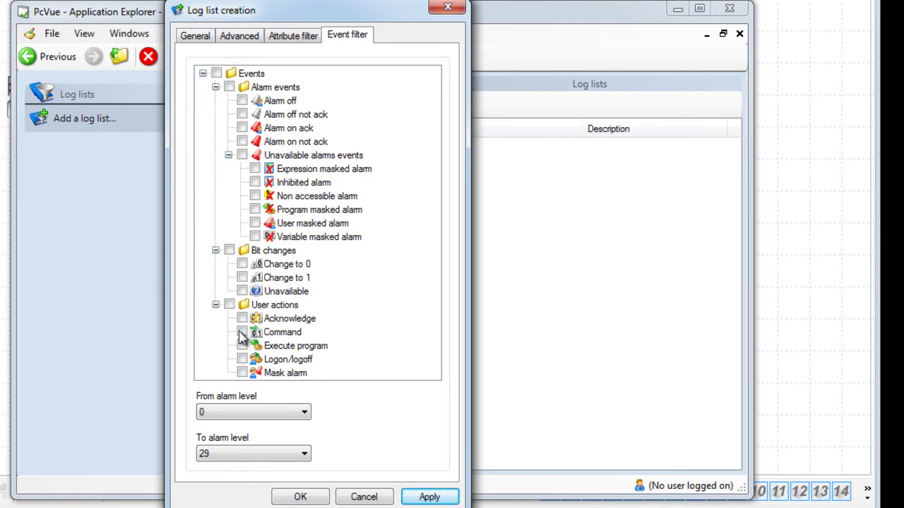
{"action": "left_click", "coordinate": [242, 359]}
{"action": "left_click", "coordinate": [242, 373]}
{"action": "left_click", "coordinate": [317, 496]}
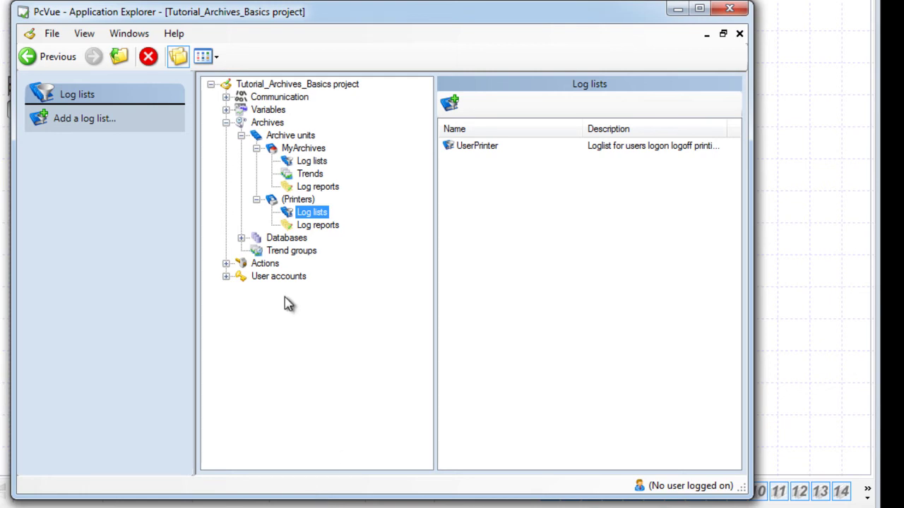
Enable logging on the Building01 > Floor01 > Light01 ON_OFF variable.
{"action": "left_click", "coordinate": [228, 110]}
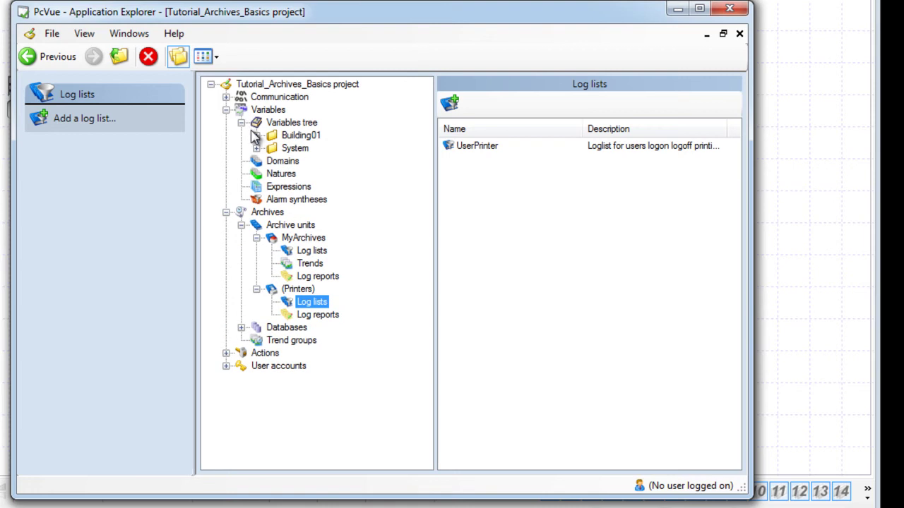
{"action": "left_click", "coordinate": [256, 135]}
{"action": "left_click", "coordinate": [272, 148]}
{"action": "left_click", "coordinate": [324, 161]}
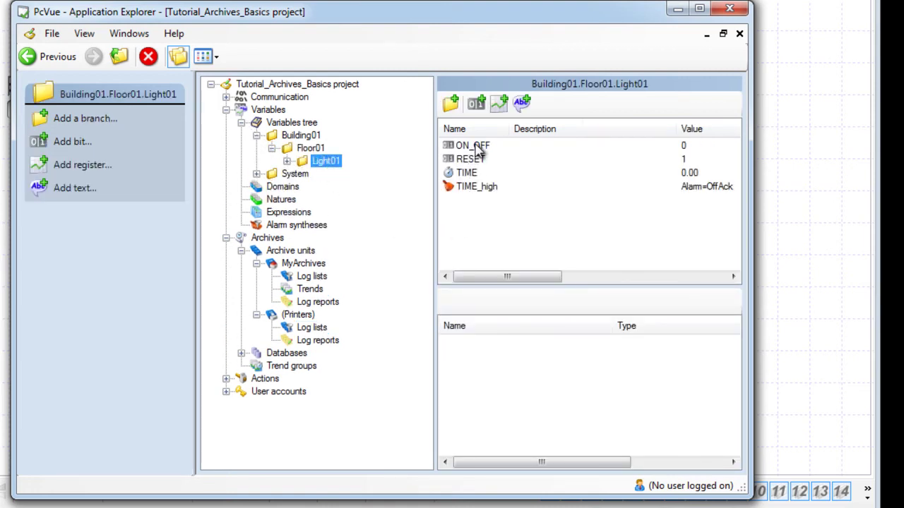
{"action": "left_click", "coordinate": [485, 146]}
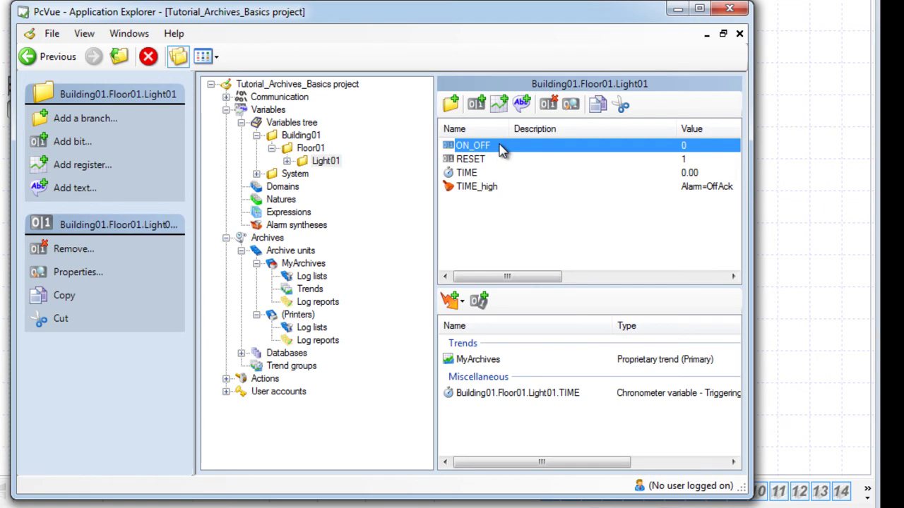
{"action": "double_click", "coordinate": [501, 146]}
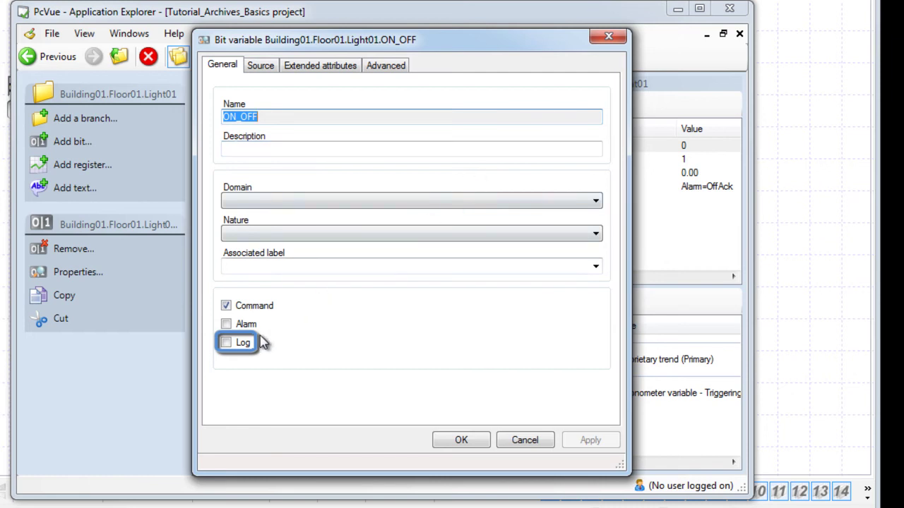
{"action": "left_click", "coordinate": [226, 344]}
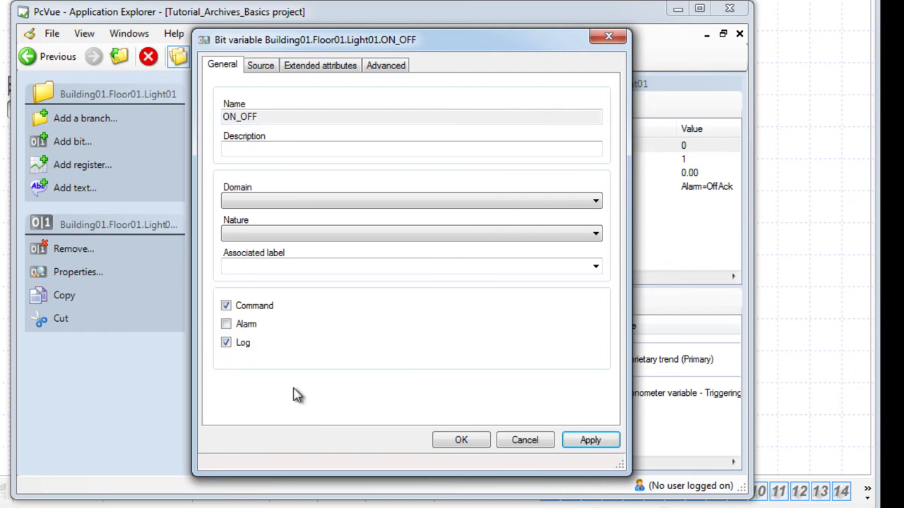
{"action": "left_click", "coordinate": [474, 440]}
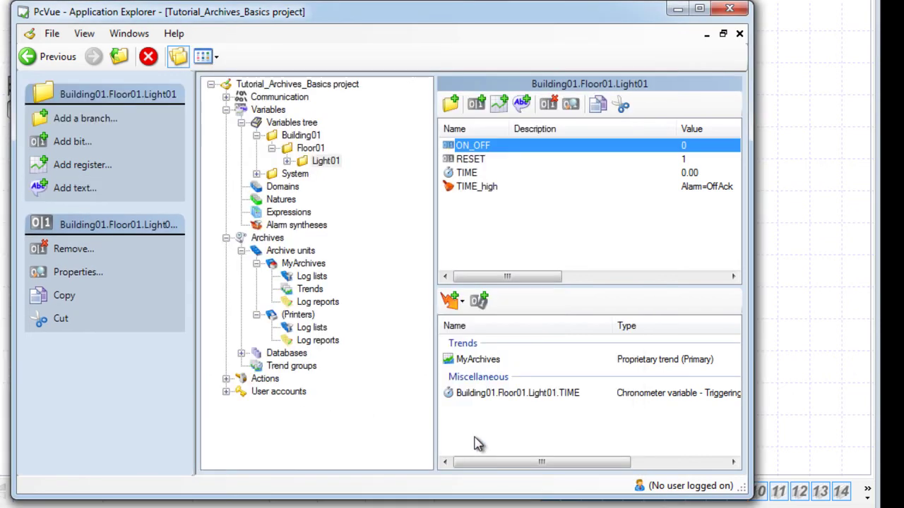
Enable logging on the Light01 TIME_high variable as well.
{"action": "left_click", "coordinate": [474, 187]}
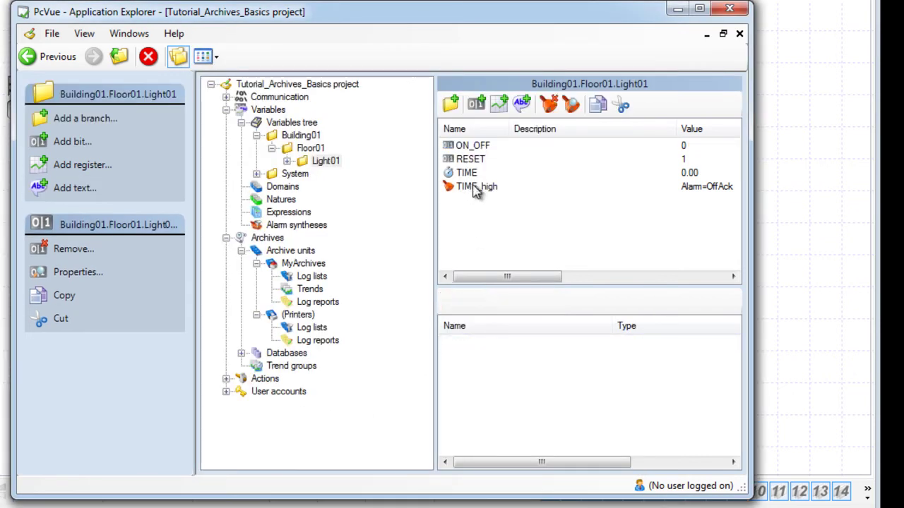
{"action": "double_click", "coordinate": [496, 190]}
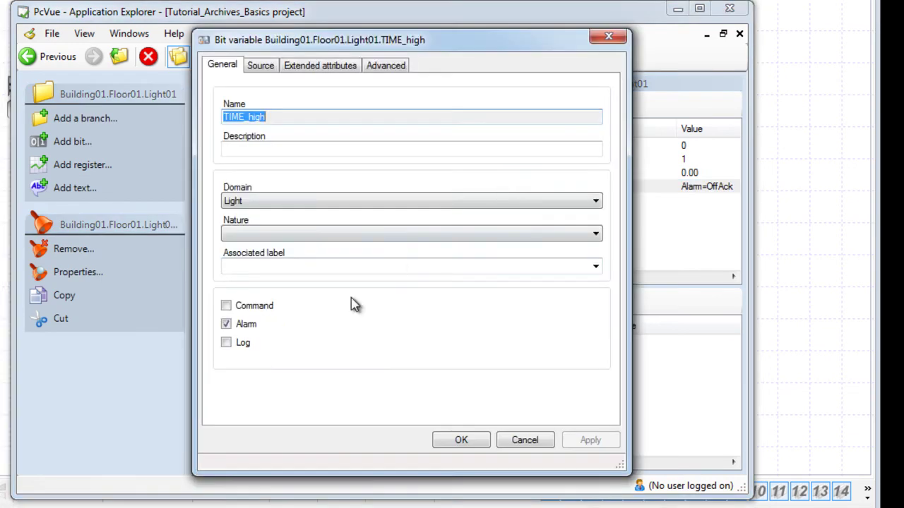
{"action": "left_click", "coordinate": [237, 344]}
{"action": "left_click", "coordinate": [455, 440]}
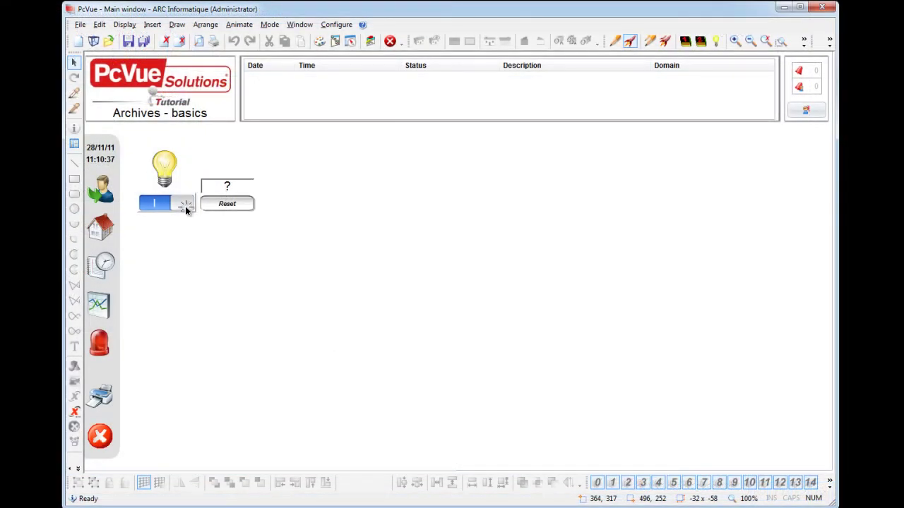
Switch the Light01 lamp on and let its timer reach 00:00:20, raising the TIME_high alarm.
{"action": "left_click", "coordinate": [185, 207]}
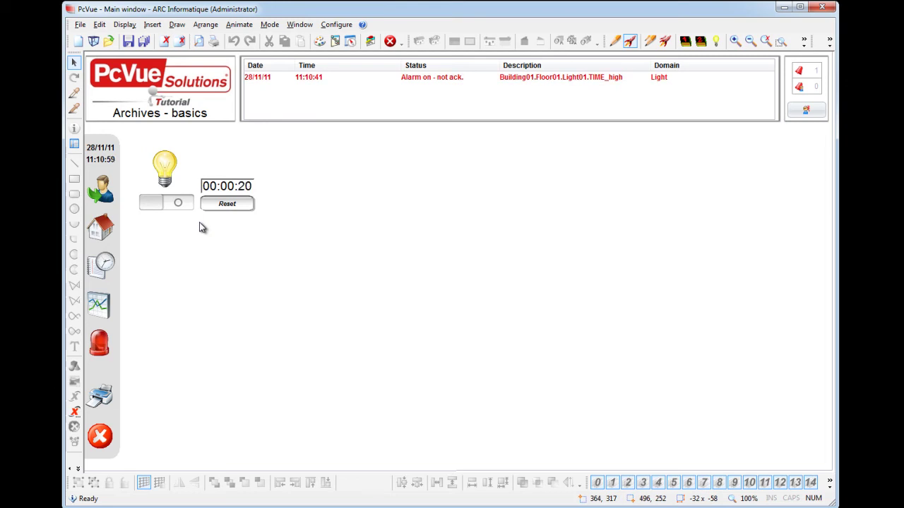
Put the mimic in configuration mode and insert a log viewer object.
{"action": "right_click", "coordinate": [201, 226]}
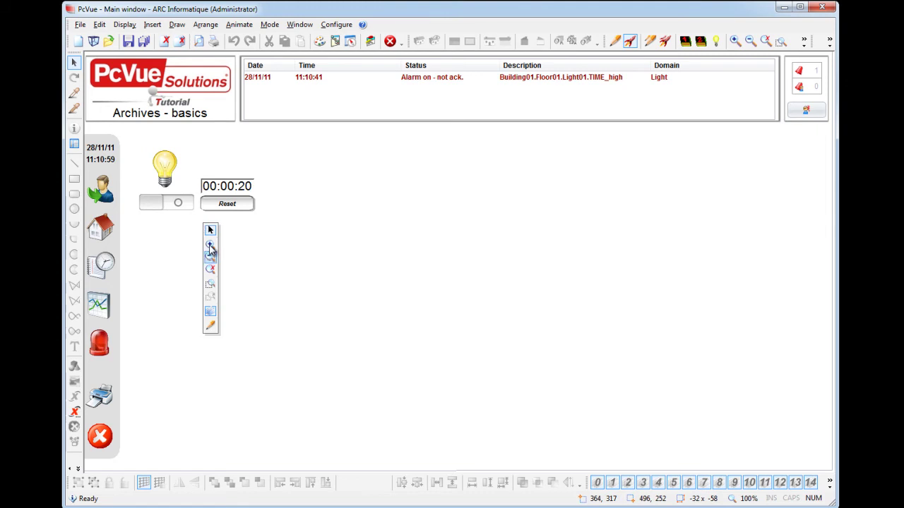
{"action": "left_click", "coordinate": [210, 326]}
{"action": "left_click", "coordinate": [152, 24]}
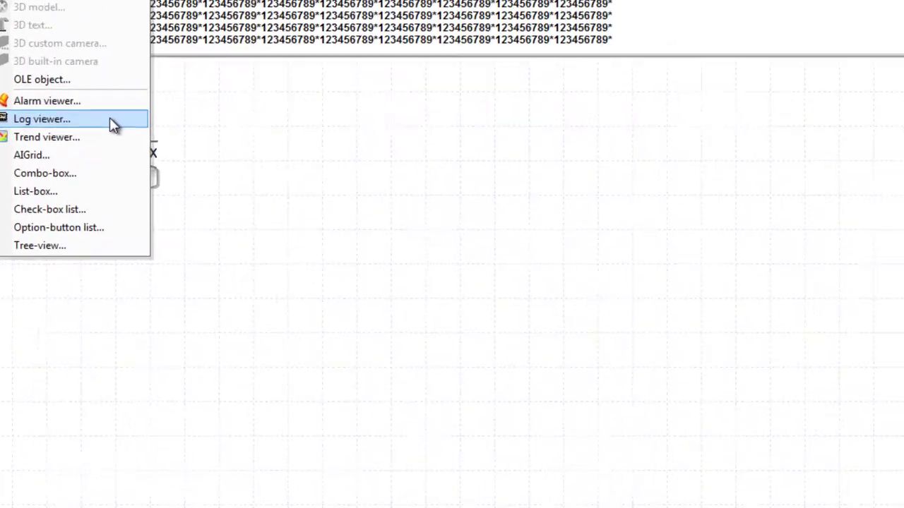
{"action": "left_click", "coordinate": [221, 163]}
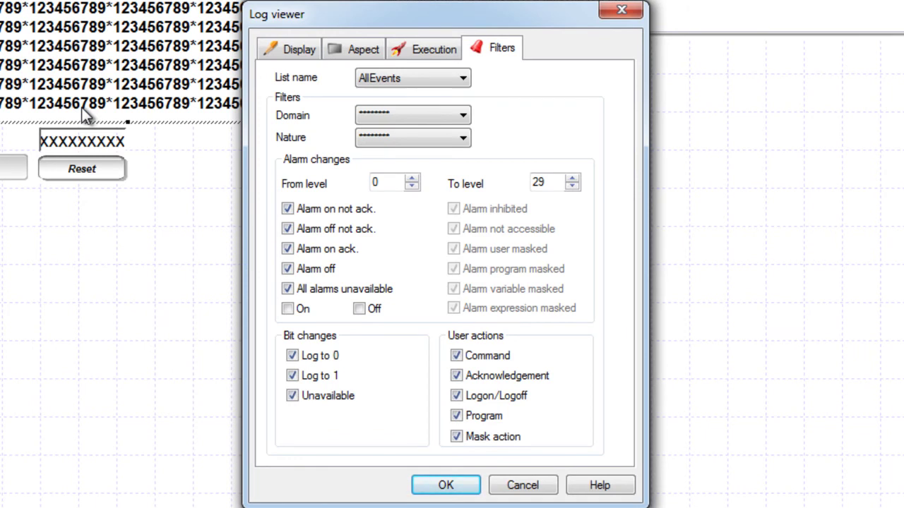
{"action": "left_click", "coordinate": [465, 78]}
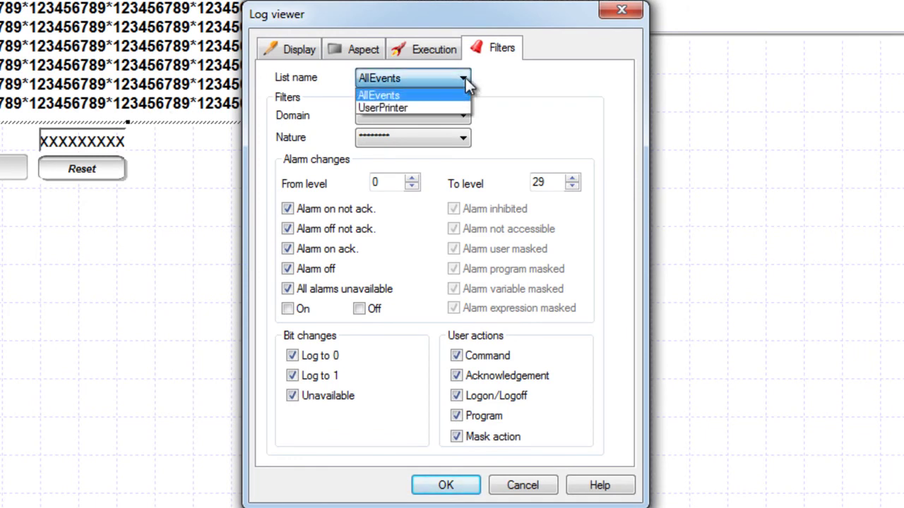
{"action": "left_click", "coordinate": [463, 95]}
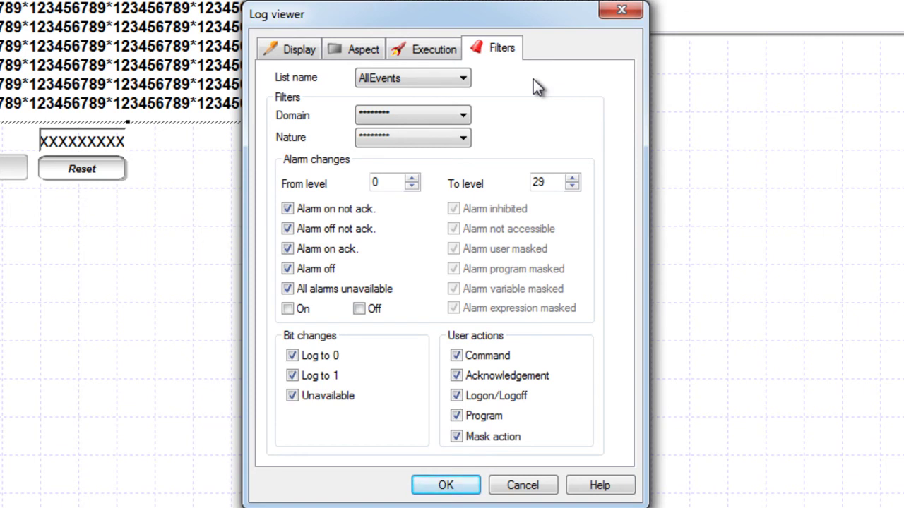
Set the log viewer's Display background colour to grey (RGB 192, 192, 192).
{"action": "left_click", "coordinate": [316, 50]}
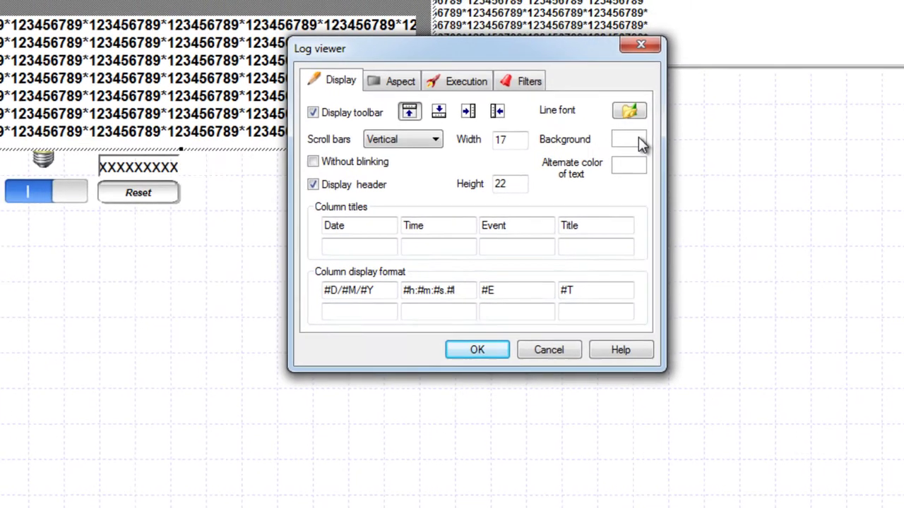
{"action": "left_click", "coordinate": [608, 112]}
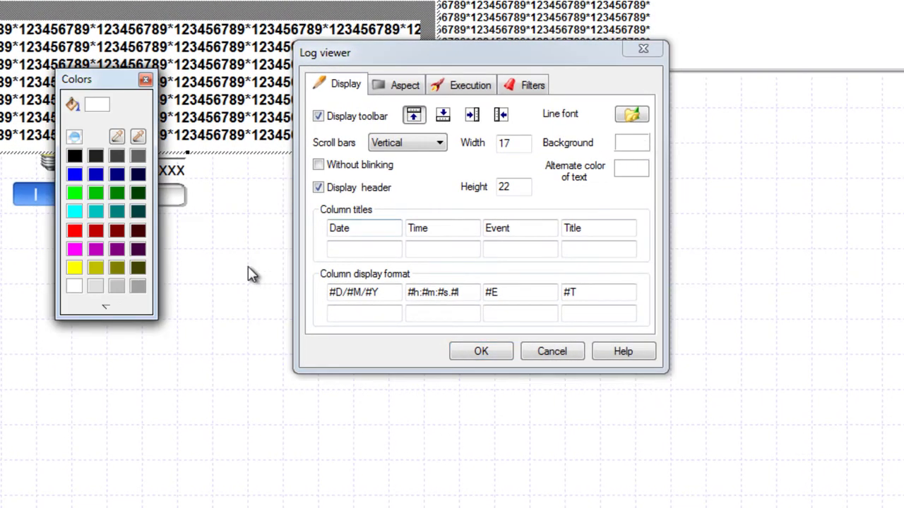
{"action": "left_click", "coordinate": [137, 285]}
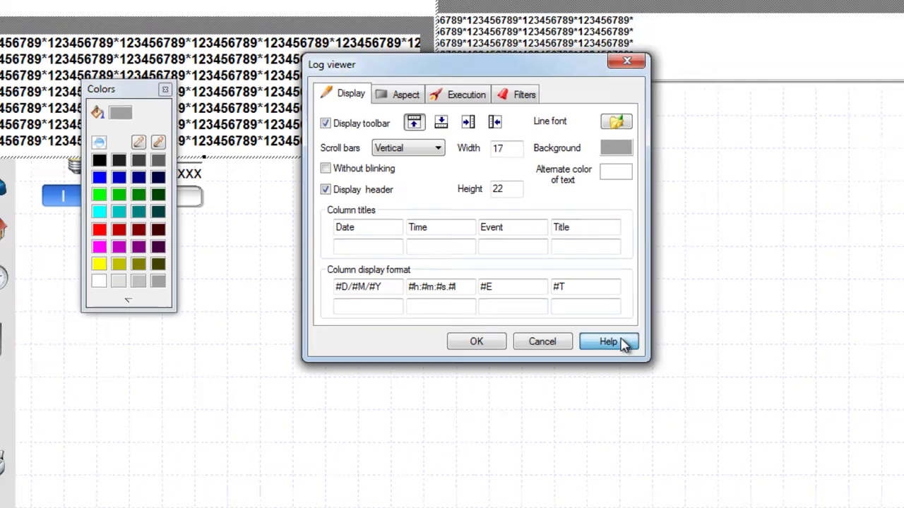
{"action": "left_click", "coordinate": [622, 343]}
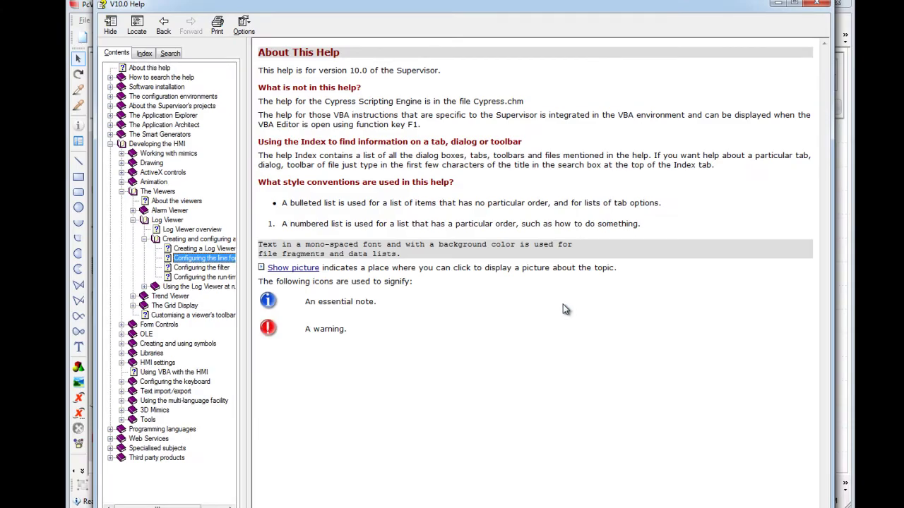
{"action": "left_click", "coordinate": [228, 260]}
{"action": "left_click_drag", "start_coordinate": [249, 258], "coordinate": [283, 259]}
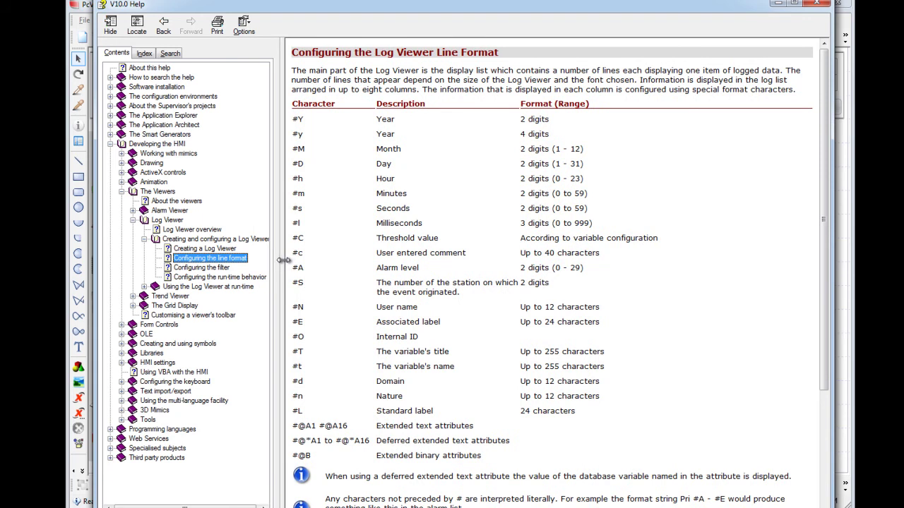
{"action": "double_click", "coordinate": [296, 238]}
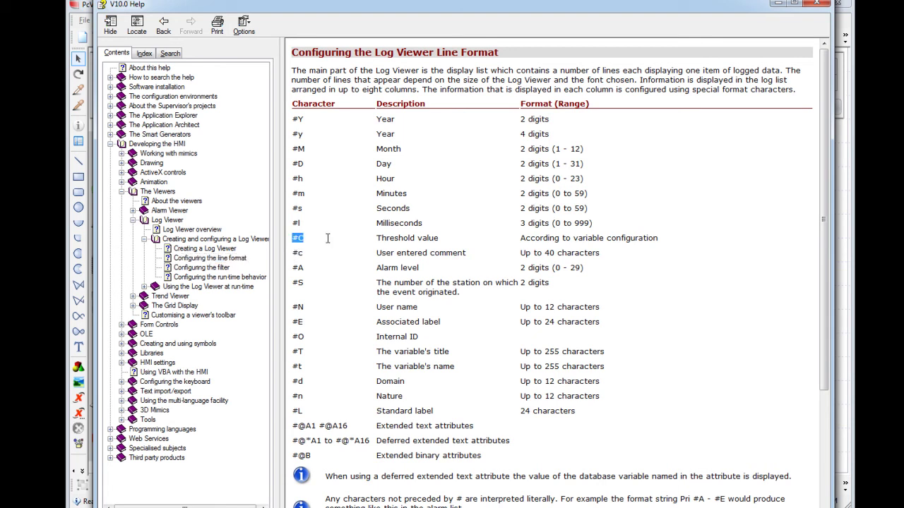
{"action": "left_click_drag", "start_coordinate": [350, 238], "coordinate": [639, 237]}
{"action": "left_click", "coordinate": [639, 237]}
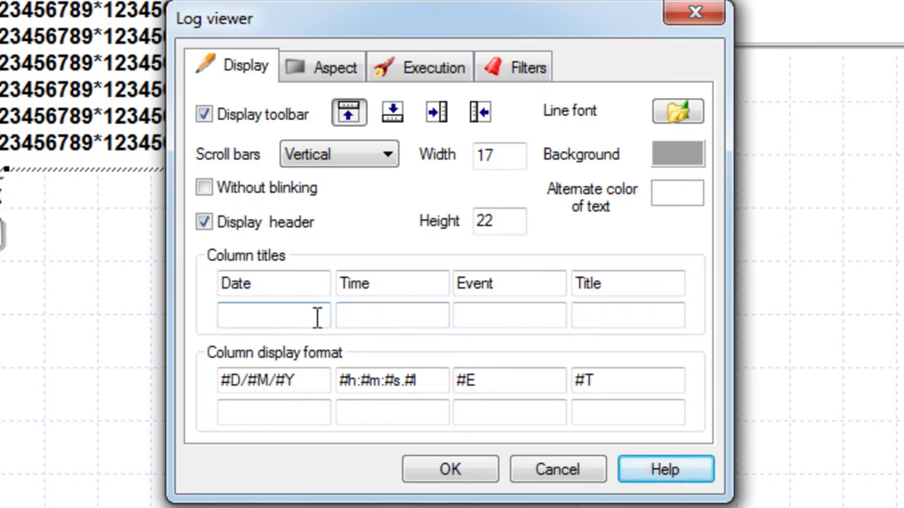
Add a Threshold column to the log viewer with display format #C.
{"action": "left_click", "coordinate": [318, 317]}
{"action": "type", "text": "Threshold"}
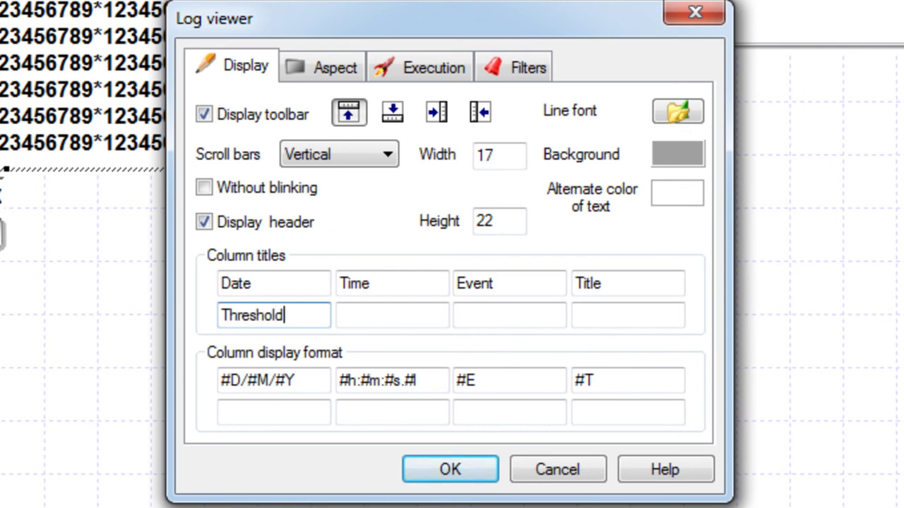
{"action": "left_click", "coordinate": [289, 415]}
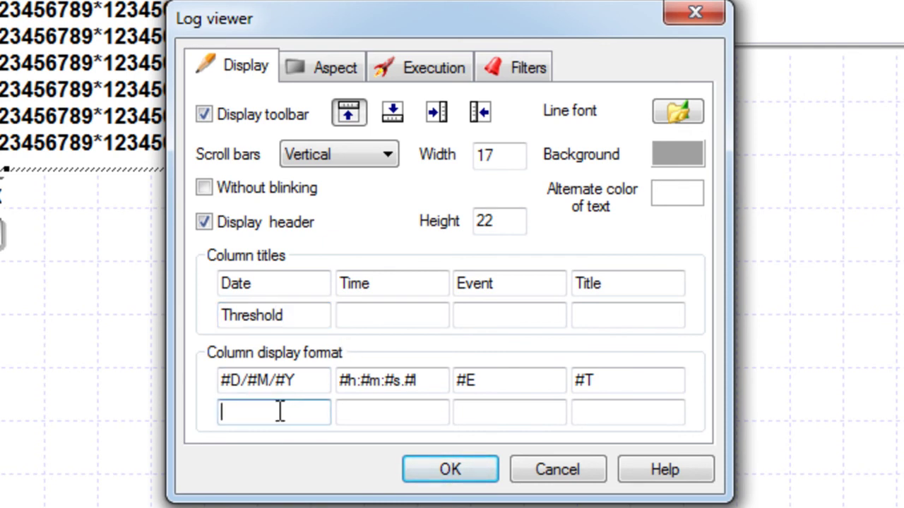
{"action": "type", "text": "#C"}
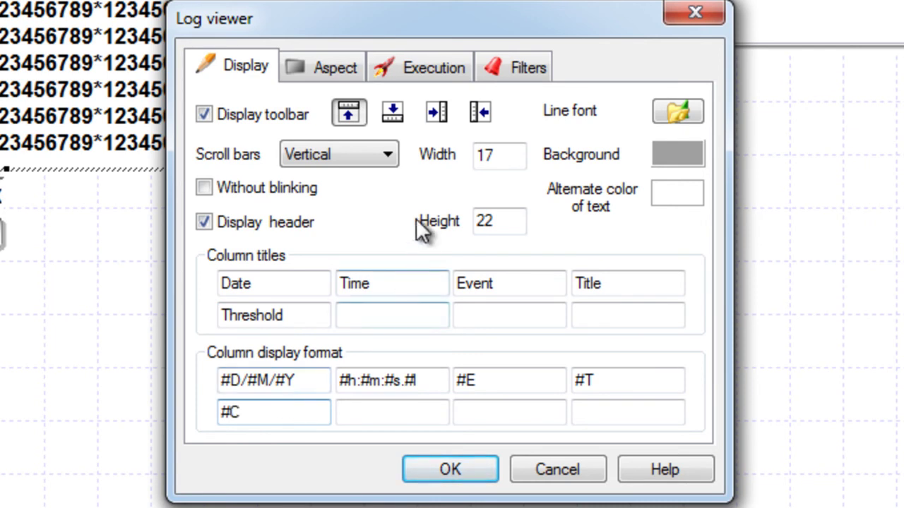
Enable run-time sorting and sort modification in the Execution settings, then confirm.
{"action": "left_click", "coordinate": [469, 61]}
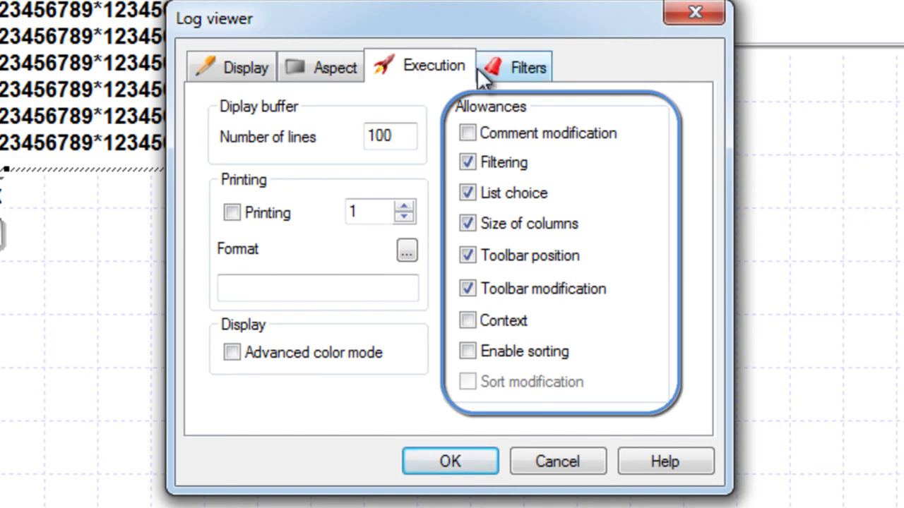
{"action": "left_click", "coordinate": [467, 351]}
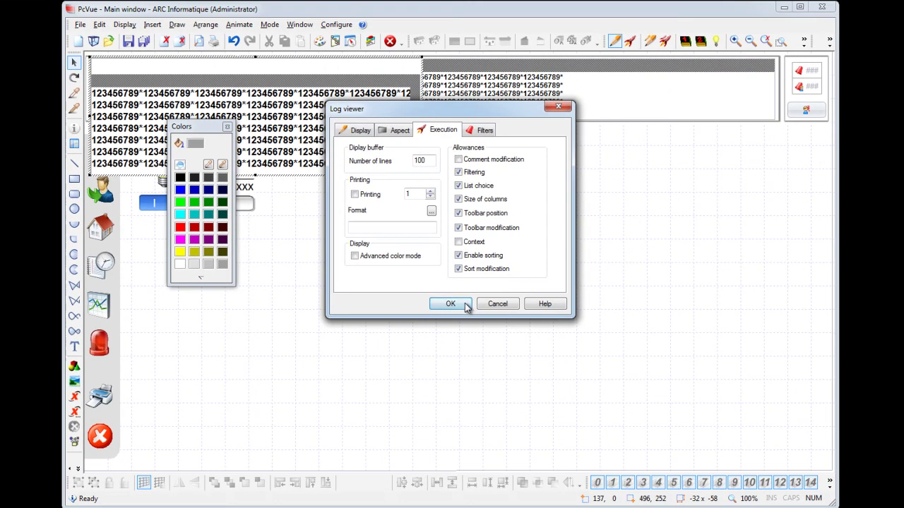
{"action": "left_click", "coordinate": [464, 315]}
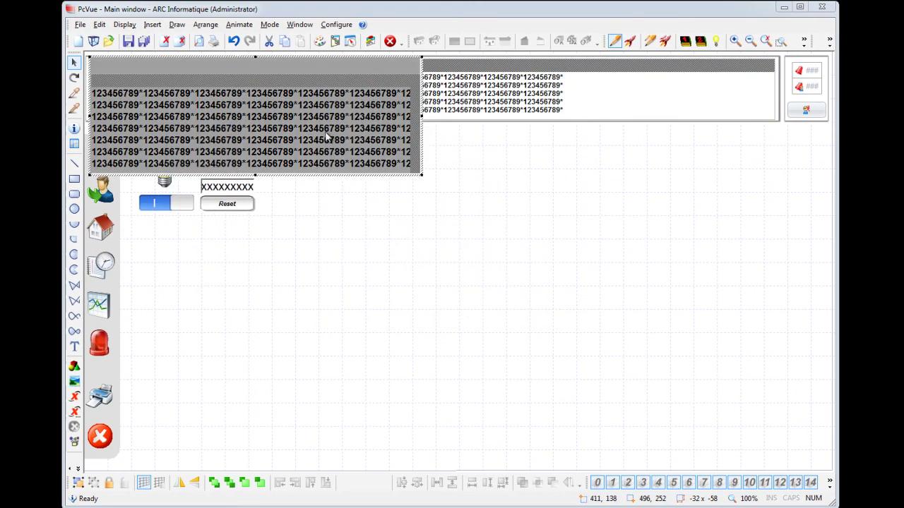
Move the log viewer below the bulb and switch and stretch it across the mimic's lower part.
{"action": "left_click_drag", "start_coordinate": [288, 107], "coordinate": [329, 276]}
{"action": "left_click_drag", "start_coordinate": [466, 347], "coordinate": [826, 462]}
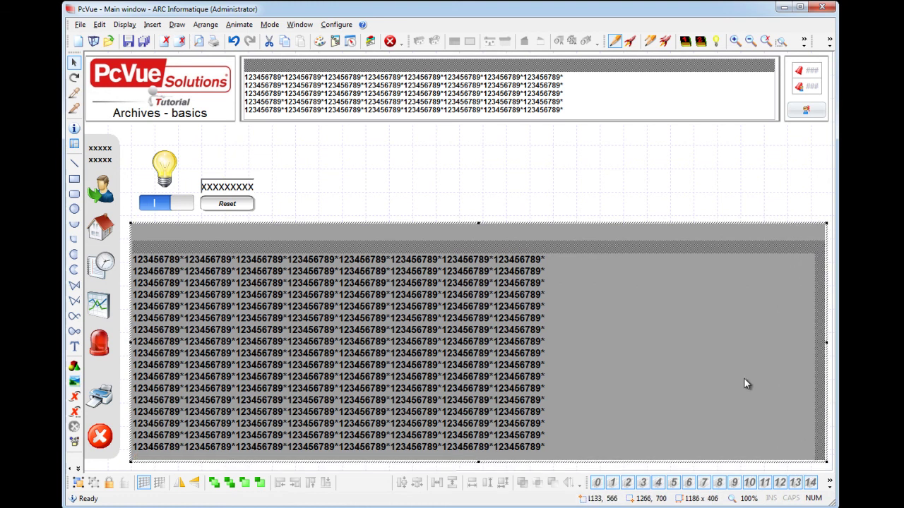
{"action": "right_click", "coordinate": [564, 189]}
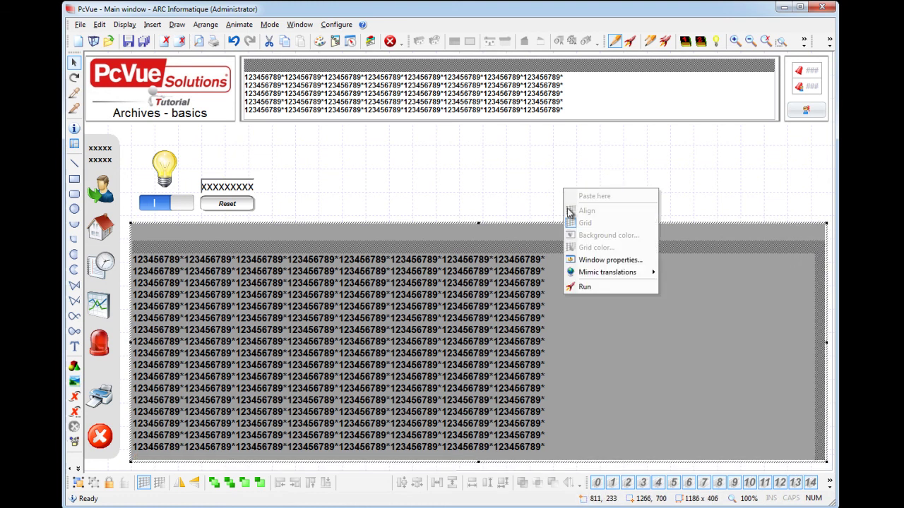
Run the mimic, fit the Date column, widen the Title and Event columns, and turn the light on.
{"action": "left_click", "coordinate": [609, 286]}
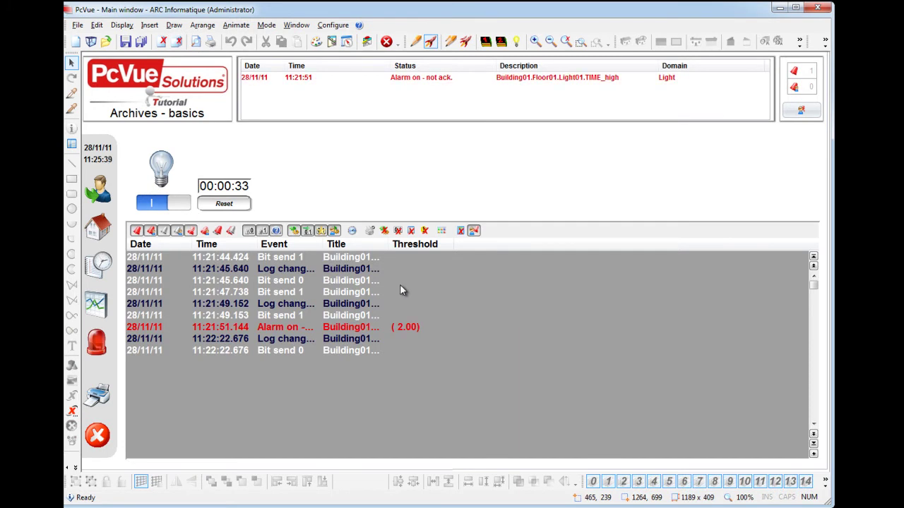
{"action": "double_click", "coordinate": [190, 244]}
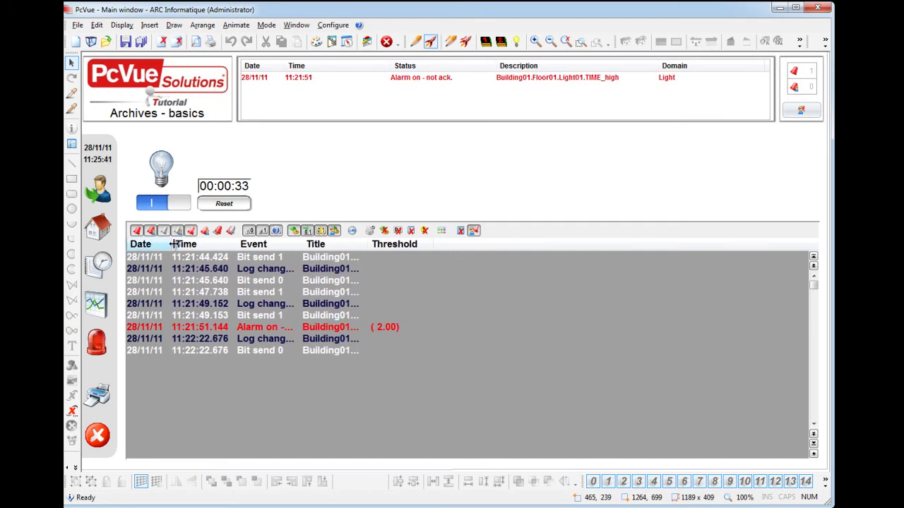
{"action": "left_click_drag", "start_coordinate": [368, 244], "coordinate": [587, 250]}
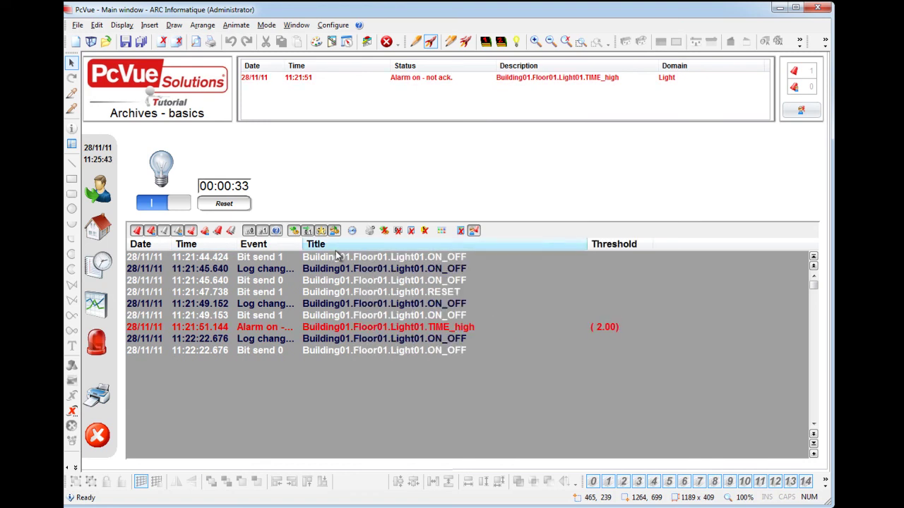
{"action": "left_click_drag", "start_coordinate": [300, 248], "coordinate": [380, 247]}
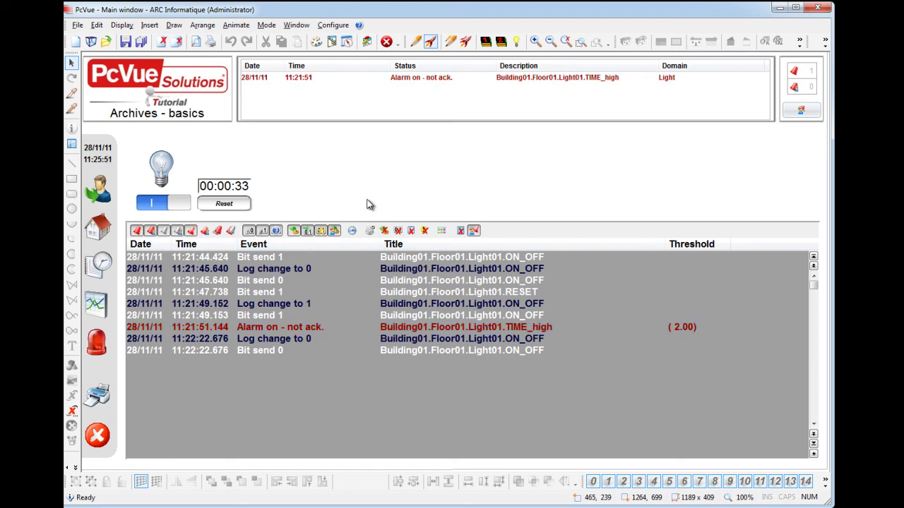
{"action": "left_click", "coordinate": [178, 203]}
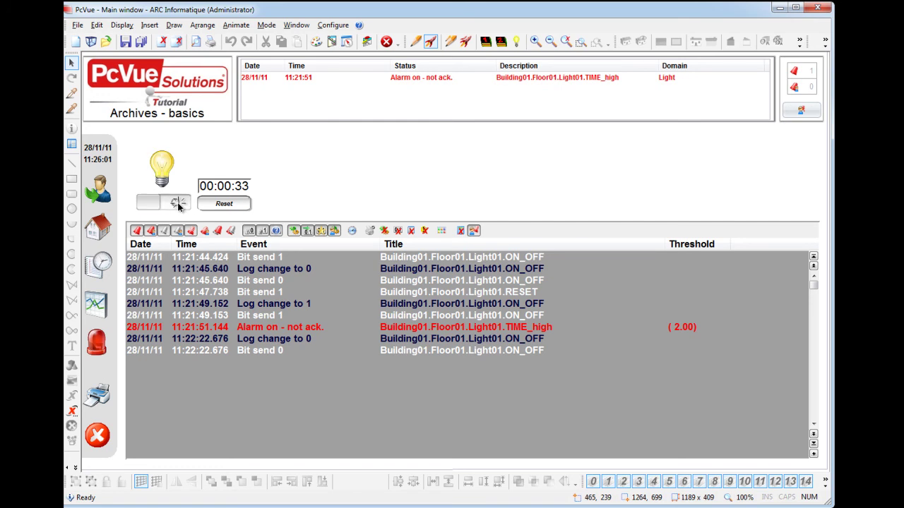
Reset the light timer and scroll the log viewer to the newest 11:26 TIME_high alarm events.
{"action": "left_click", "coordinate": [229, 203]}
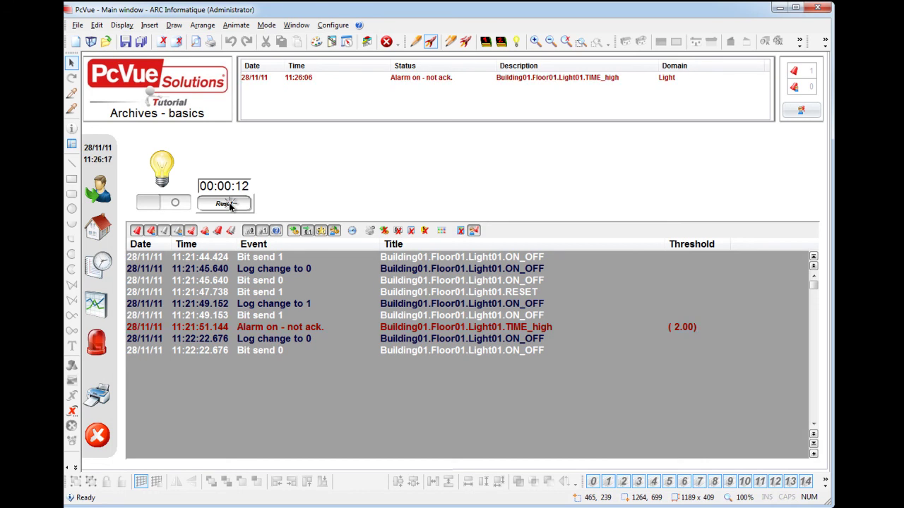
{"action": "left_click", "coordinate": [814, 443]}
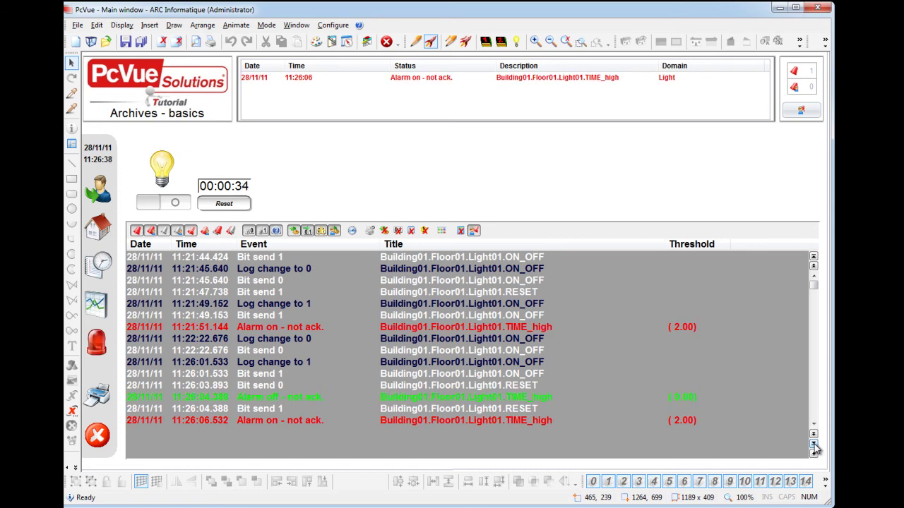
Sort events descending by Event and hide bit-send and log-change entries, leaving three TIME_high alarms.
{"action": "left_click", "coordinate": [355, 244]}
{"action": "left_click", "coordinate": [354, 244]}
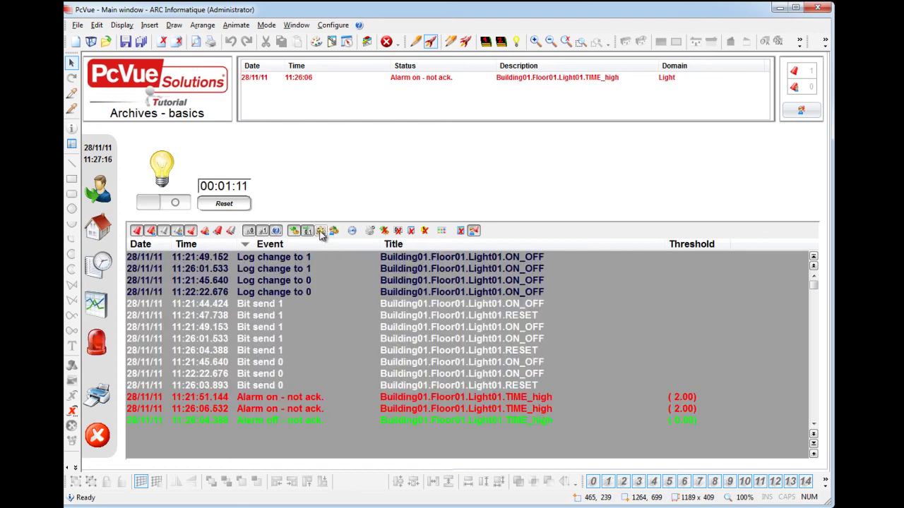
{"action": "left_click", "coordinate": [311, 232]}
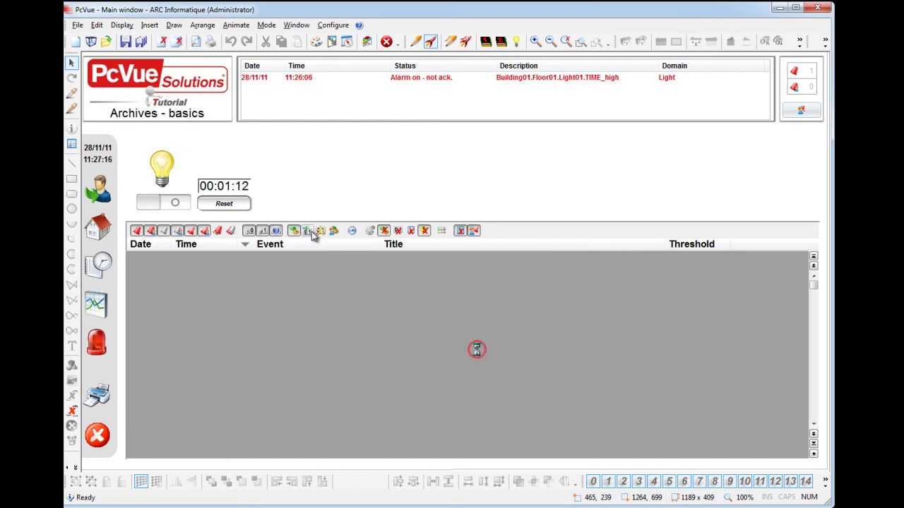
{"action": "left_click", "coordinate": [251, 230]}
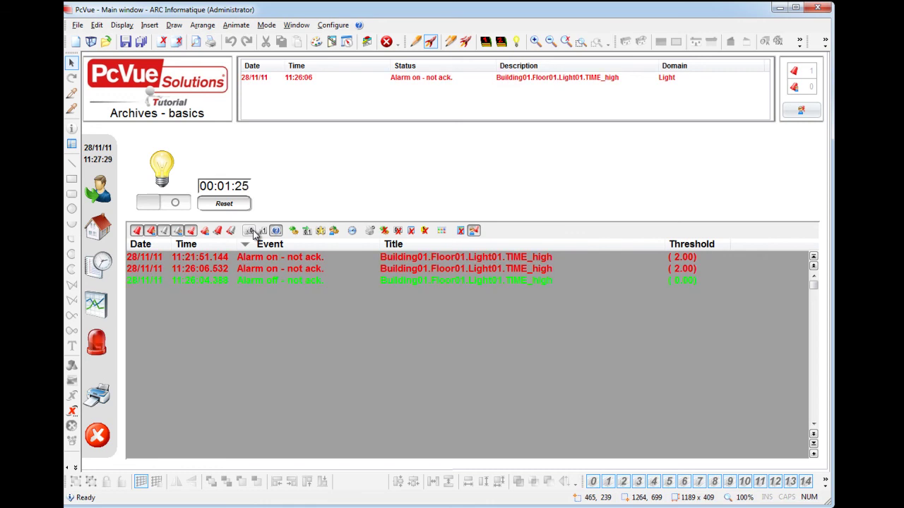
Set the displayed time range from 11:24:51 to 11:26:51 (minutes 24 to 26) and apply it.
{"action": "left_click", "coordinate": [355, 233]}
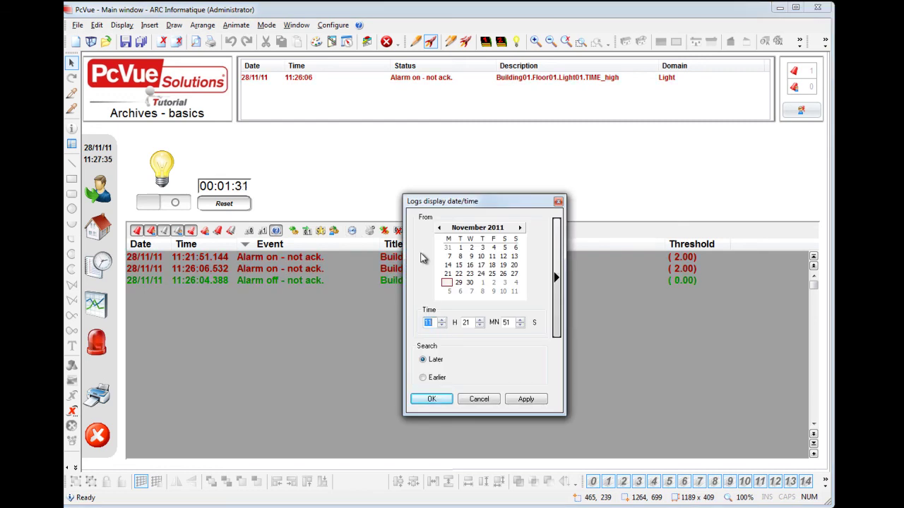
{"action": "left_click", "coordinate": [555, 279]}
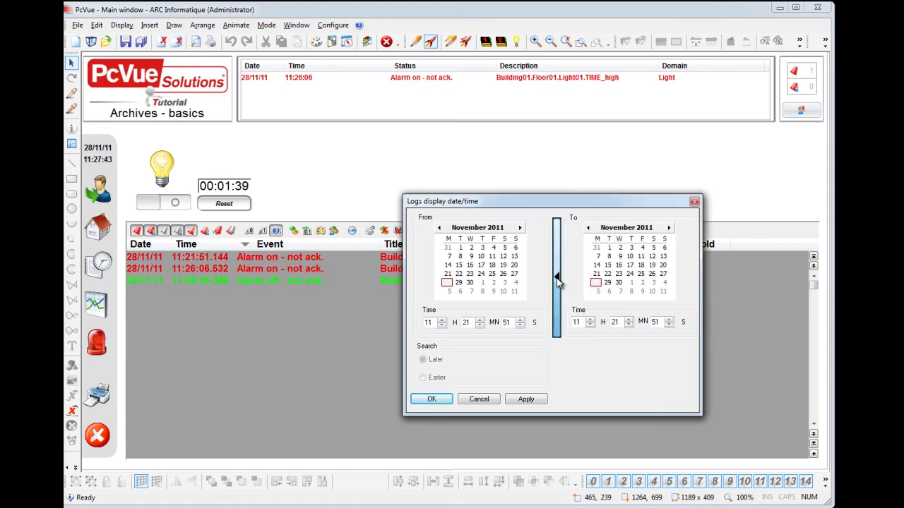
{"action": "left_click", "coordinate": [466, 322]}
{"action": "type", "text": "2"}
{"action": "left_click", "coordinate": [615, 322]}
{"action": "type", "text": "26"}
{"action": "left_click", "coordinate": [536, 400]}
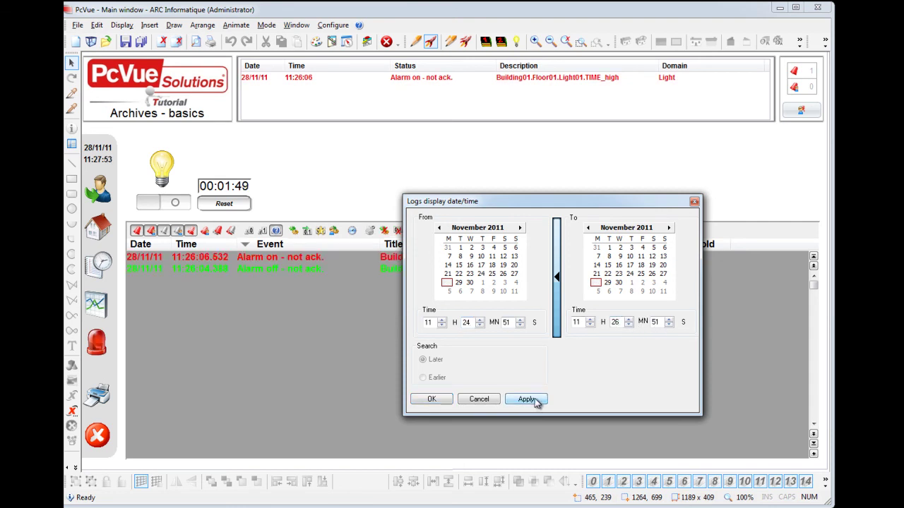
{"action": "left_click", "coordinate": [447, 400]}
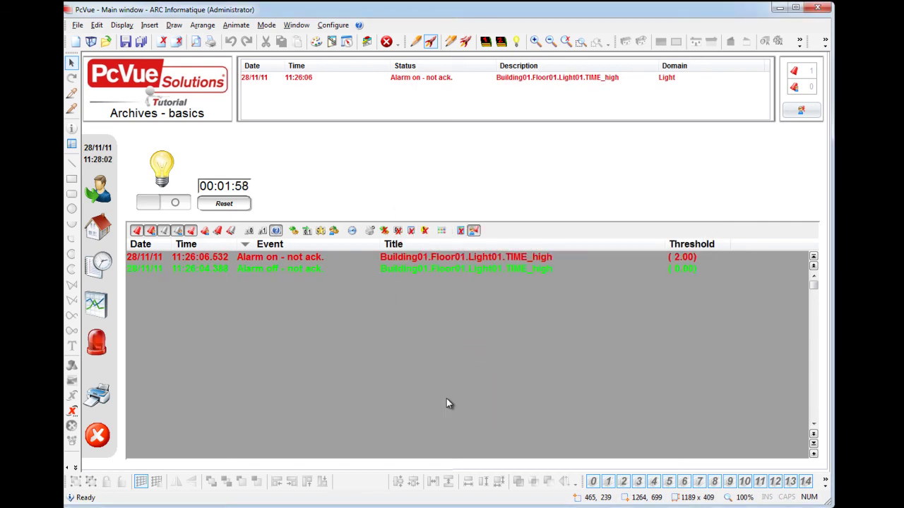
{"action": "left_click", "coordinate": [475, 231]}
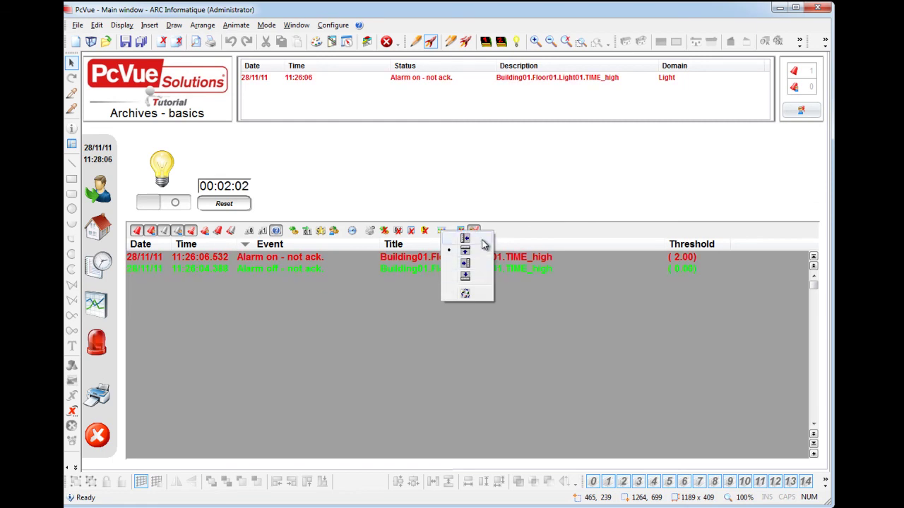
{"action": "left_click", "coordinate": [483, 240]}
{"action": "left_click", "coordinate": [139, 305]}
{"action": "left_click", "coordinate": [132, 326]}
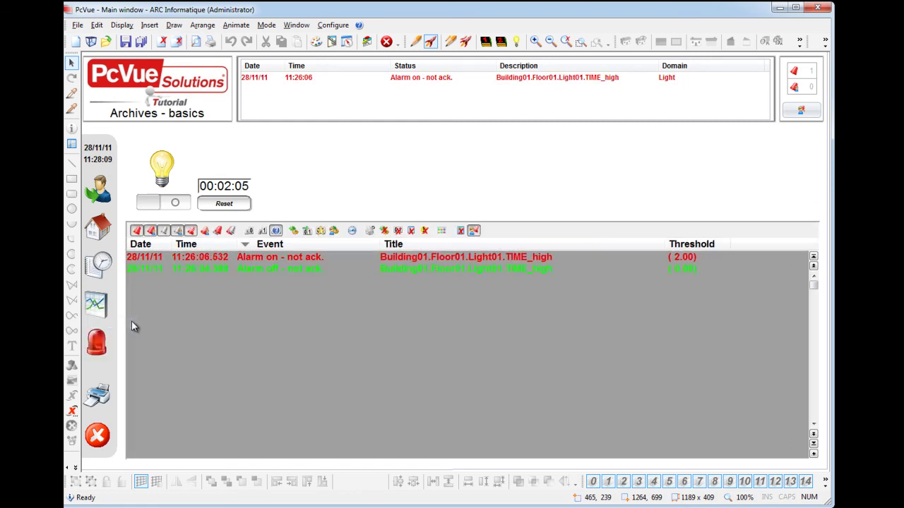
{"action": "left_click", "coordinate": [473, 231]}
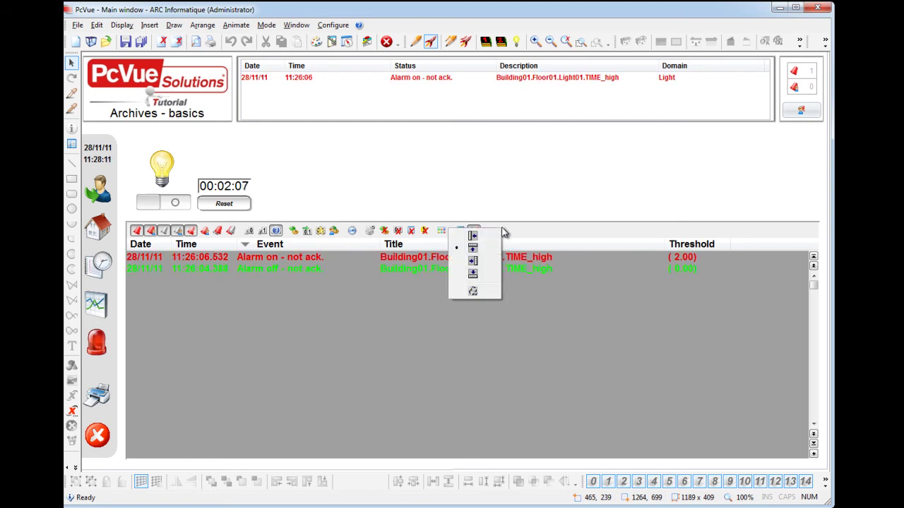
{"action": "left_click", "coordinate": [487, 289]}
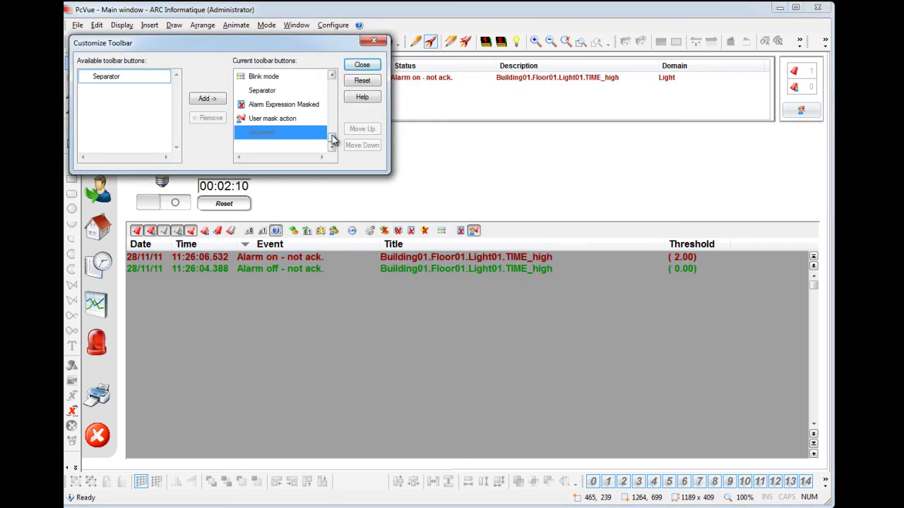
{"action": "left_click_drag", "start_coordinate": [333, 137], "coordinate": [333, 81]}
{"action": "left_click", "coordinate": [361, 65]}
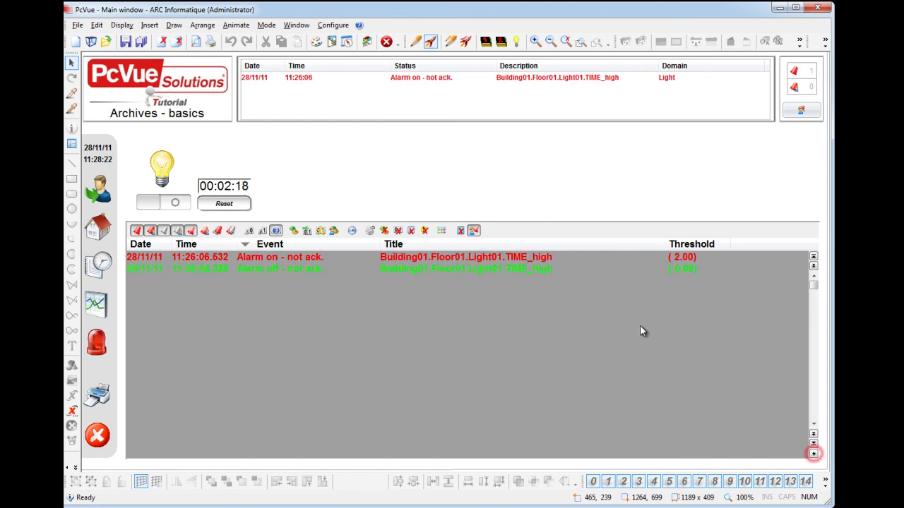
Open the Logs display filter dialog for the AllEvents list, covering levels 0 to 29.
{"action": "left_click", "coordinate": [813, 454]}
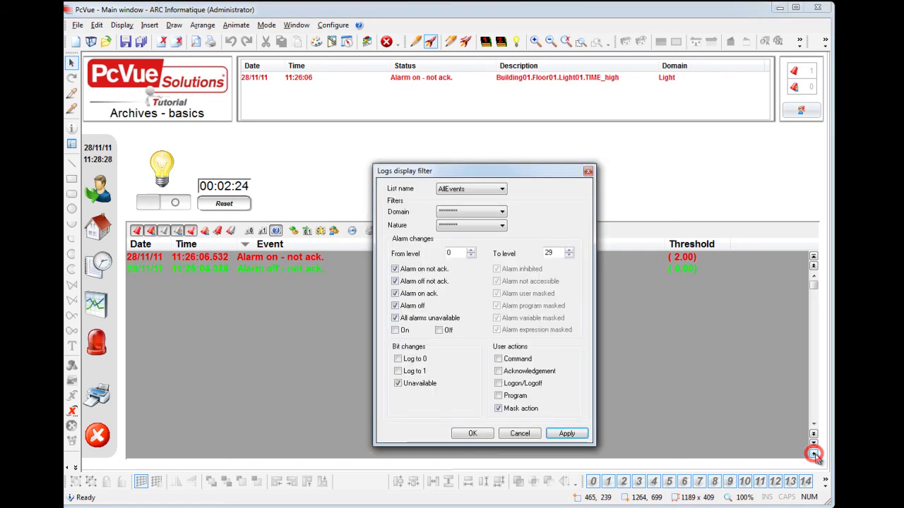